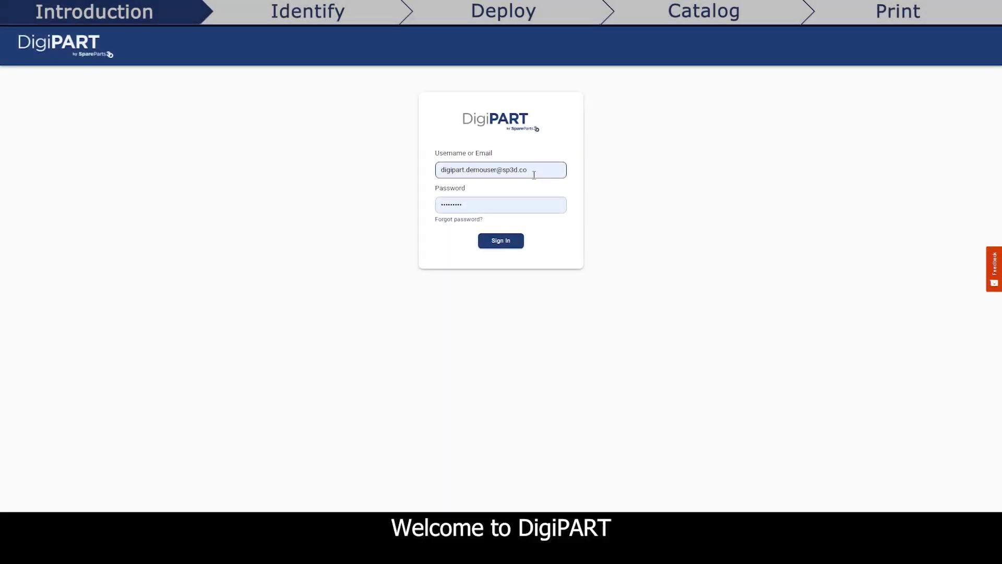
Sign in to the DigiPART account with the username and password already filled in.
click(447, 205)
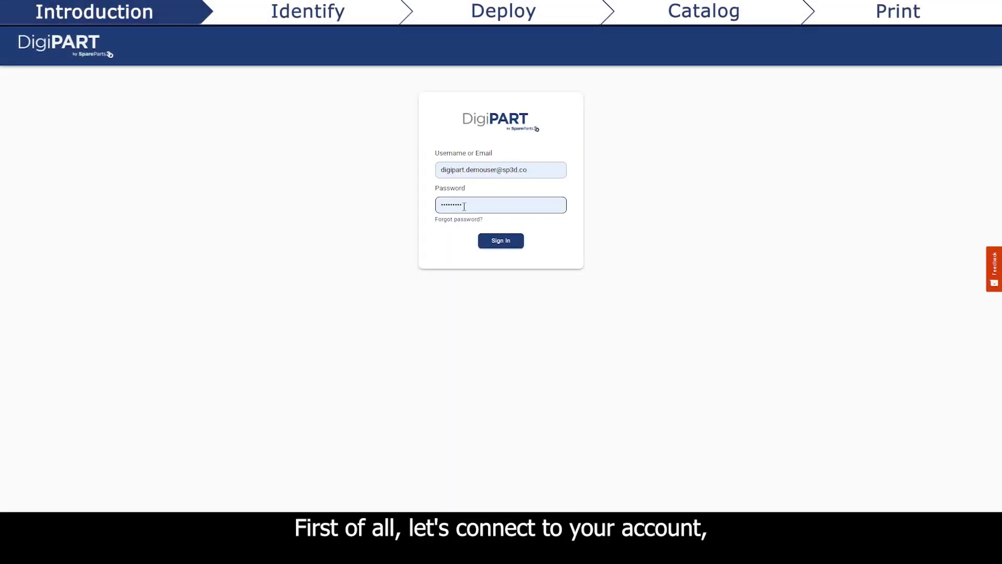
click(488, 240)
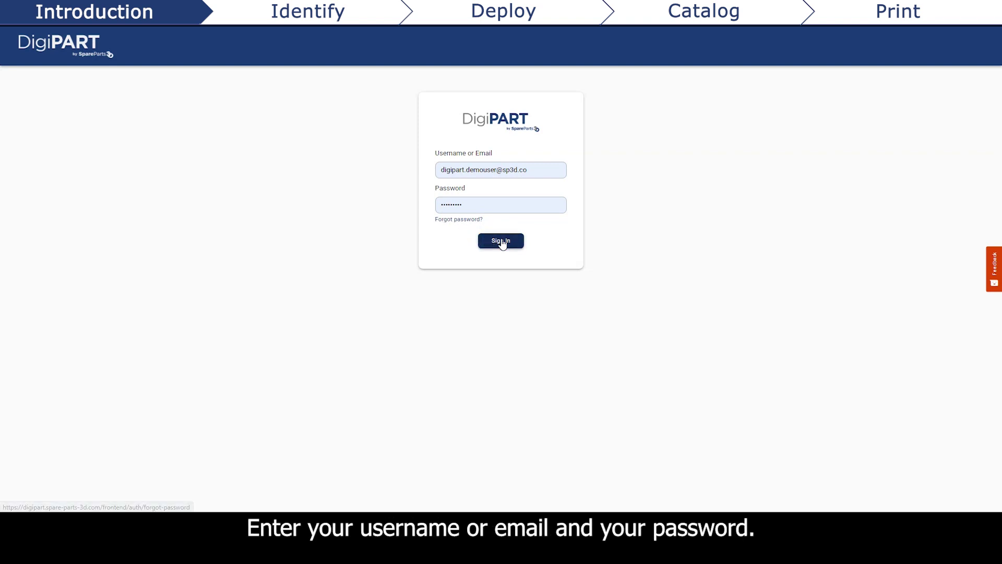
click(501, 247)
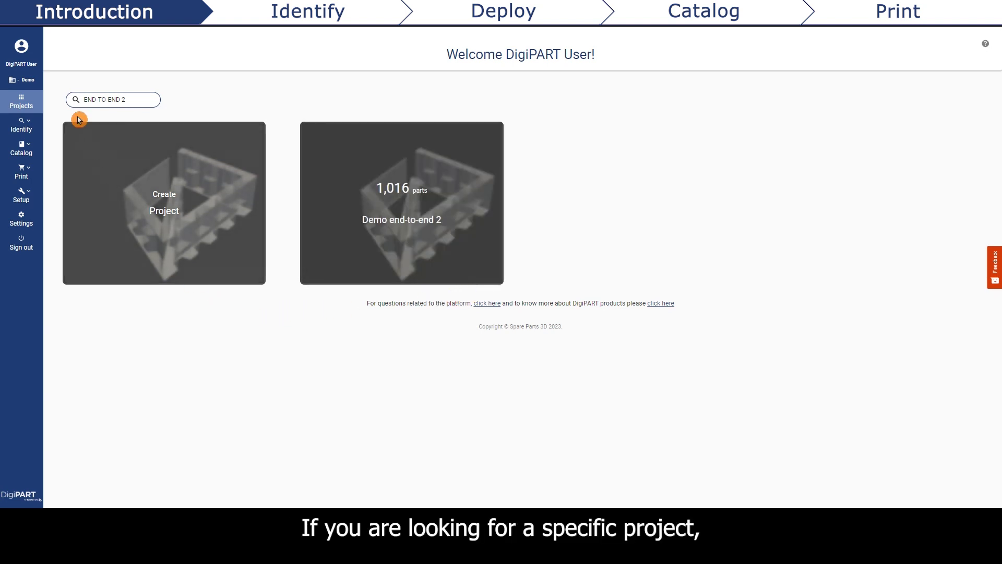
click(73, 100)
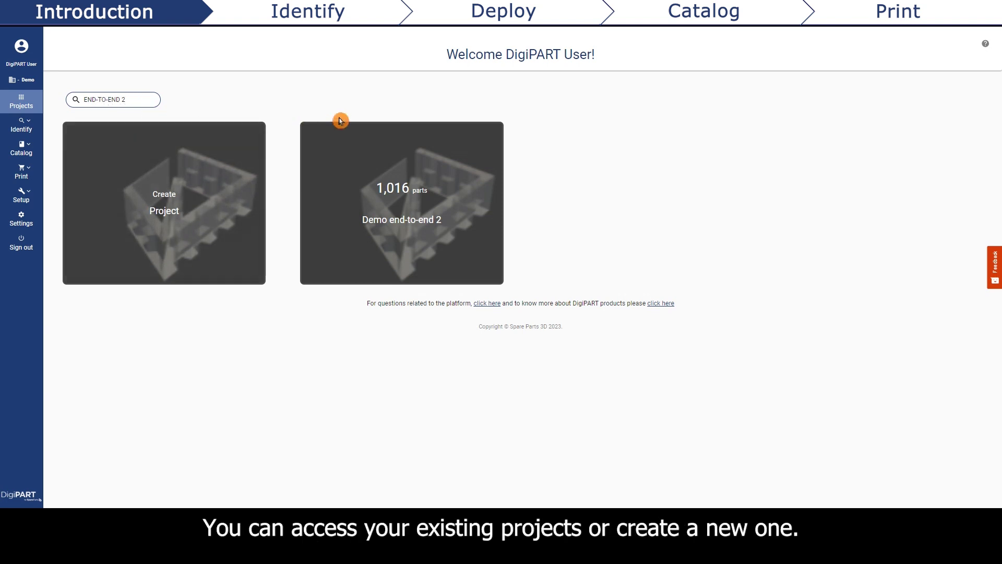
mouse_move(331, 235)
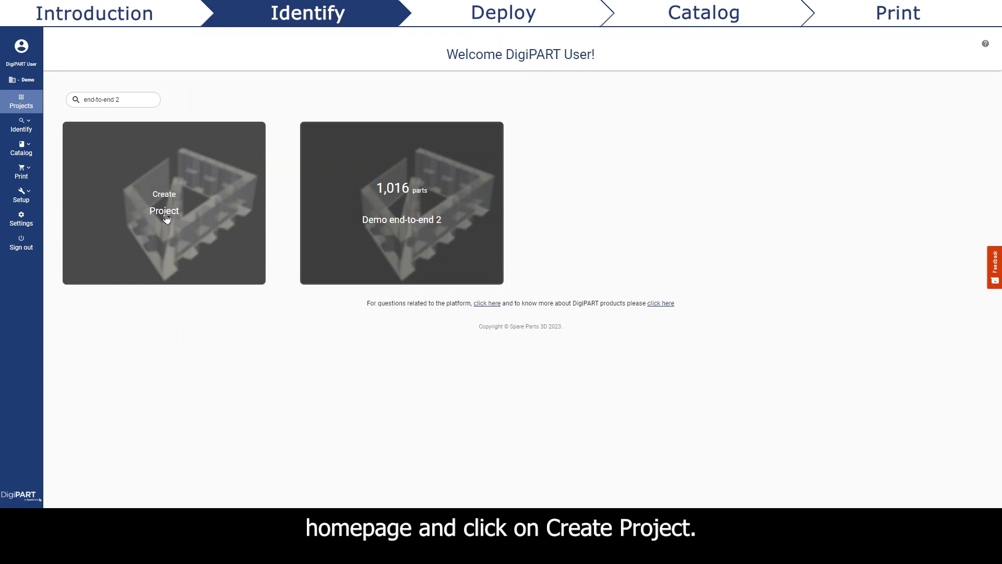
Create a new project named DEMO end-to-end 2 and set its data upload unit to mm.
click(168, 214)
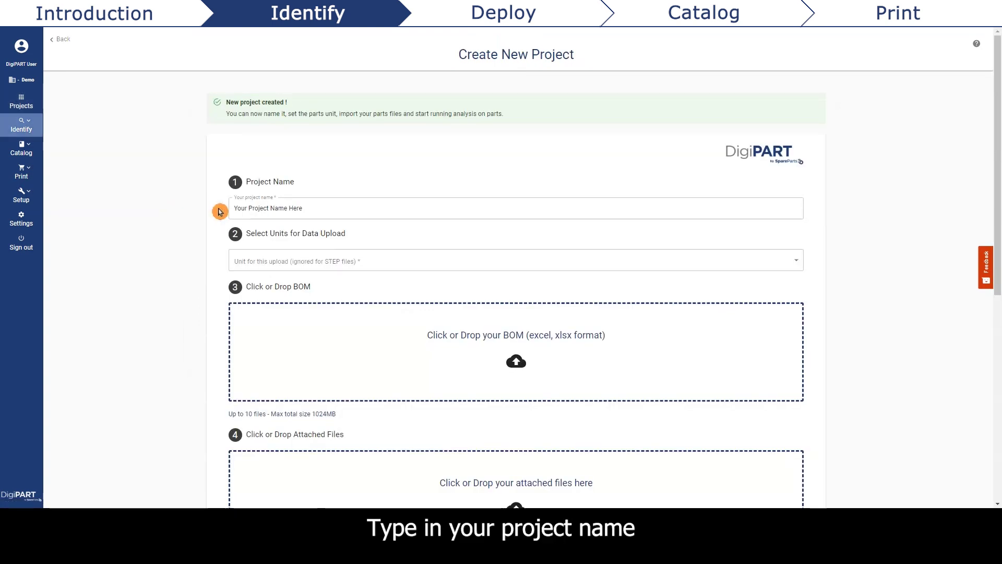
text(DEMO end-to-end 2)
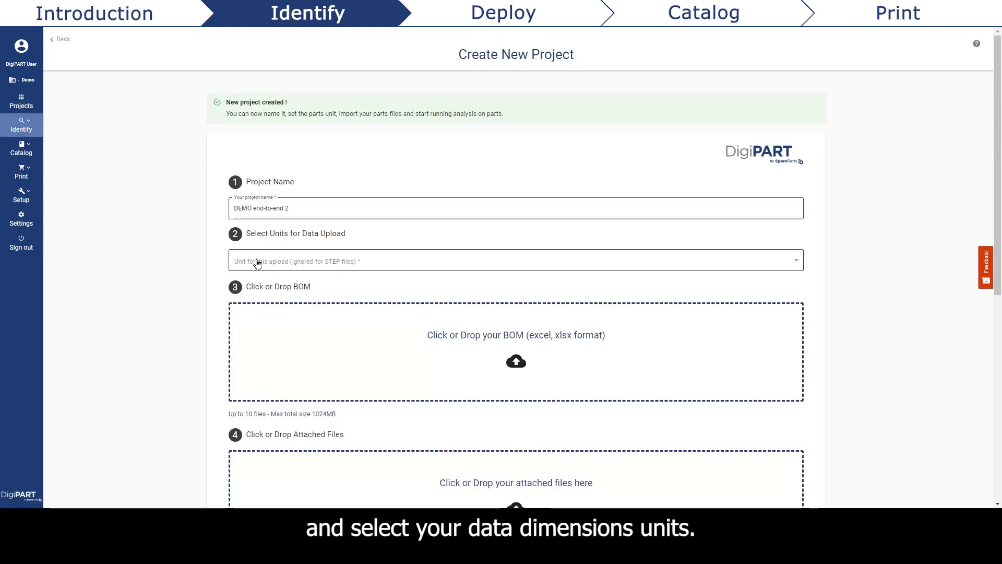
click(257, 261)
click(243, 275)
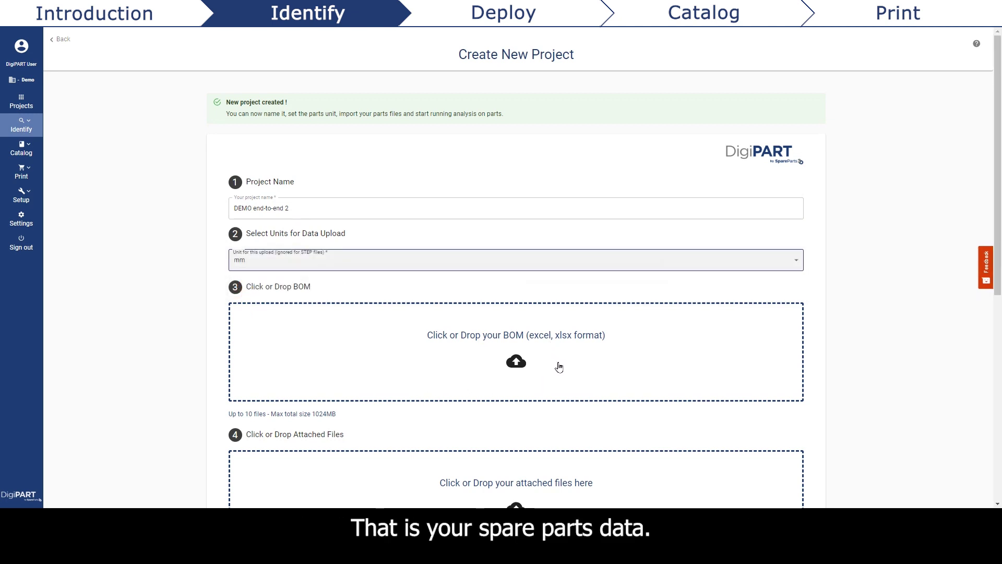
Download the import template and open the Import Template Guide to read through it.
scroll(558, 367, down, 2)
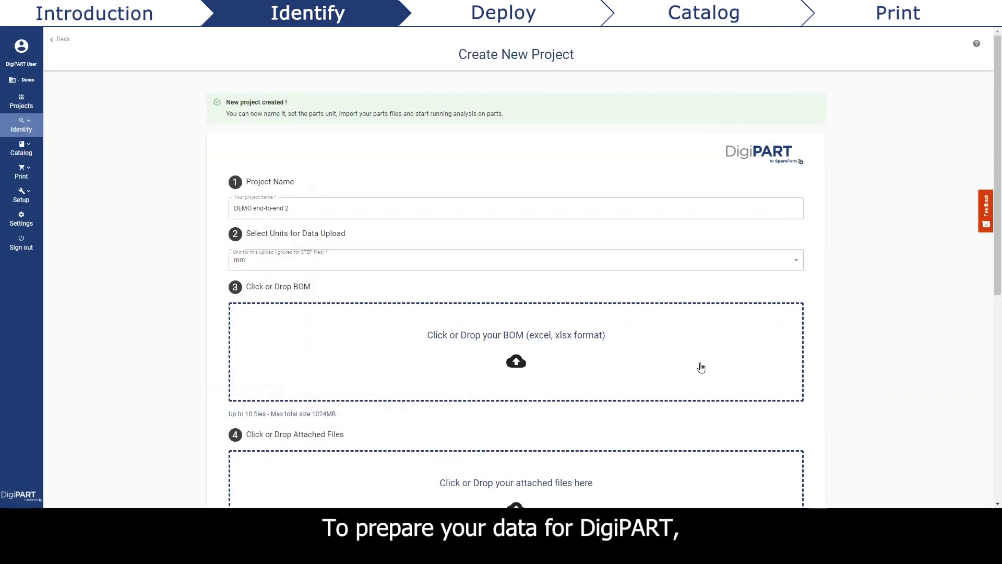
drag(999, 286, 999, 405)
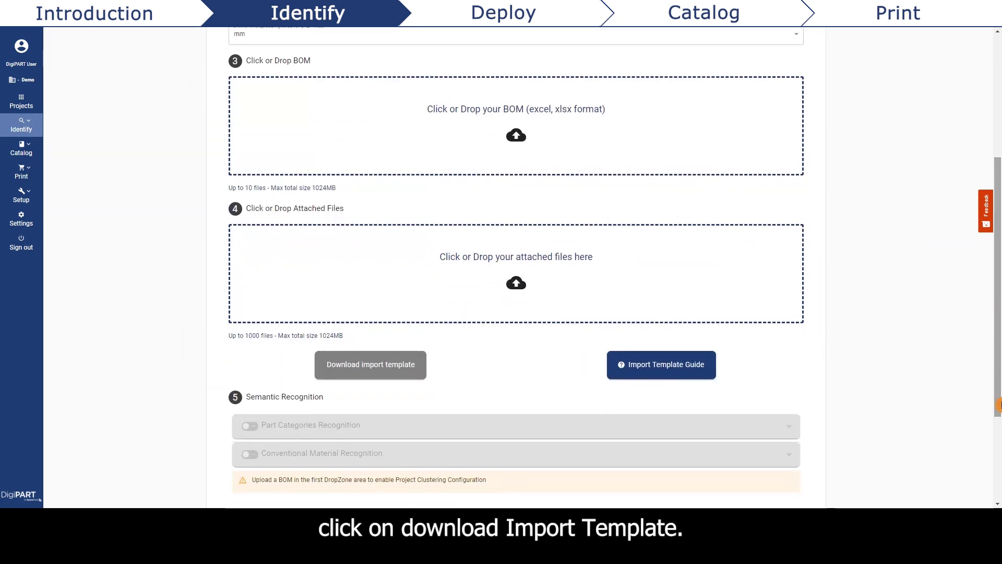
click(367, 371)
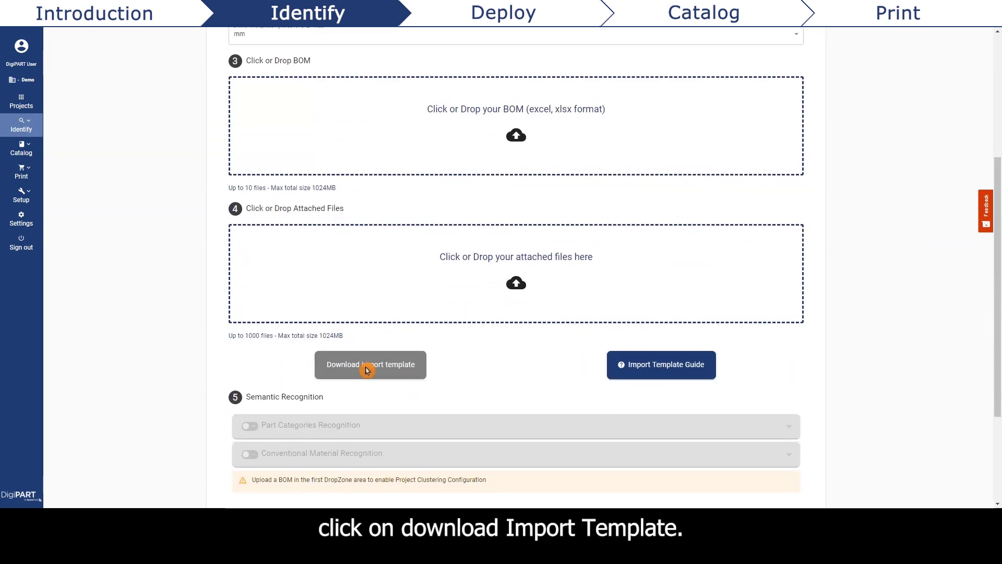
click(607, 367)
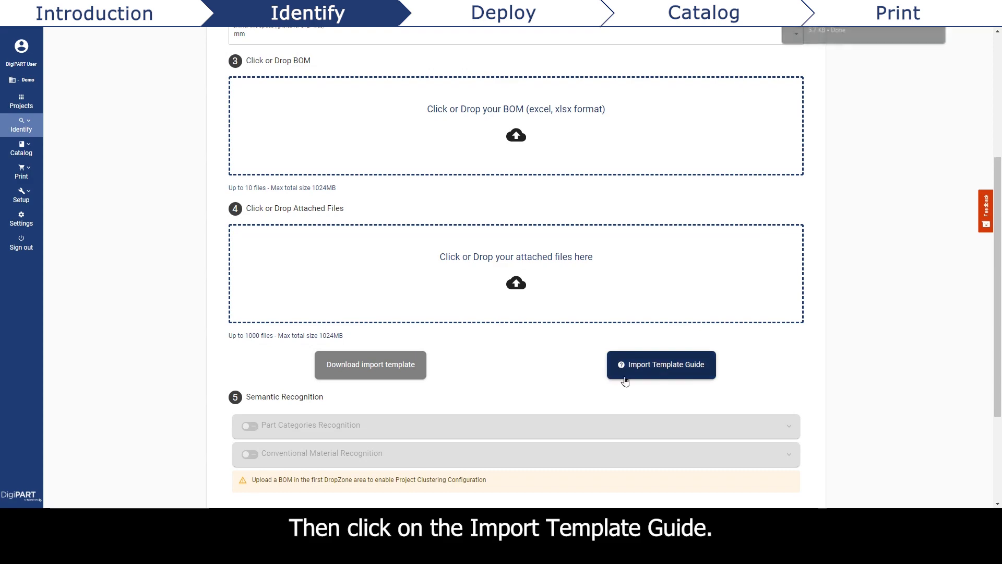
click(674, 365)
drag(767, 210, 771, 468)
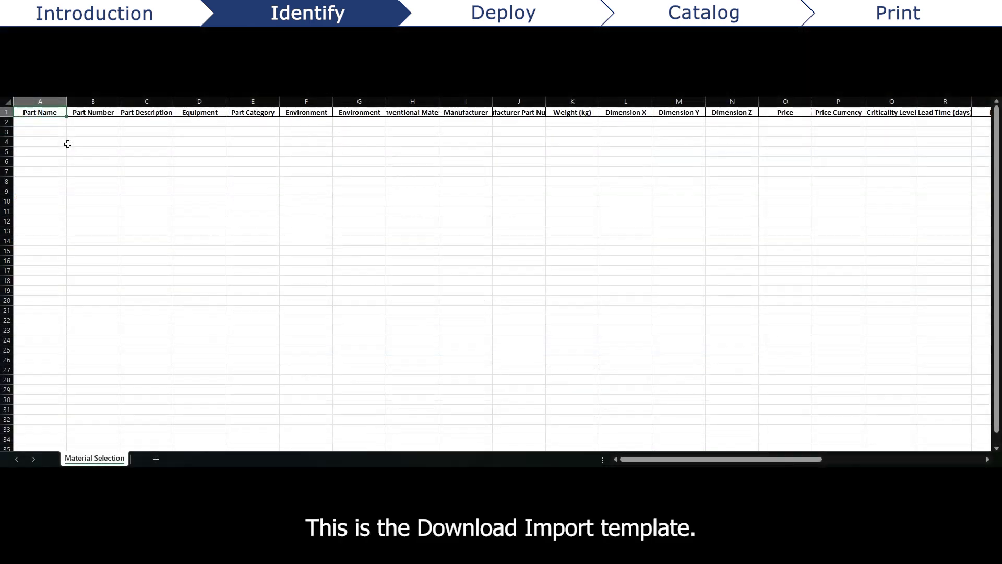
In Excel, examine the import template's header row from Part Name through to the custom column AG.
key(shift+space)
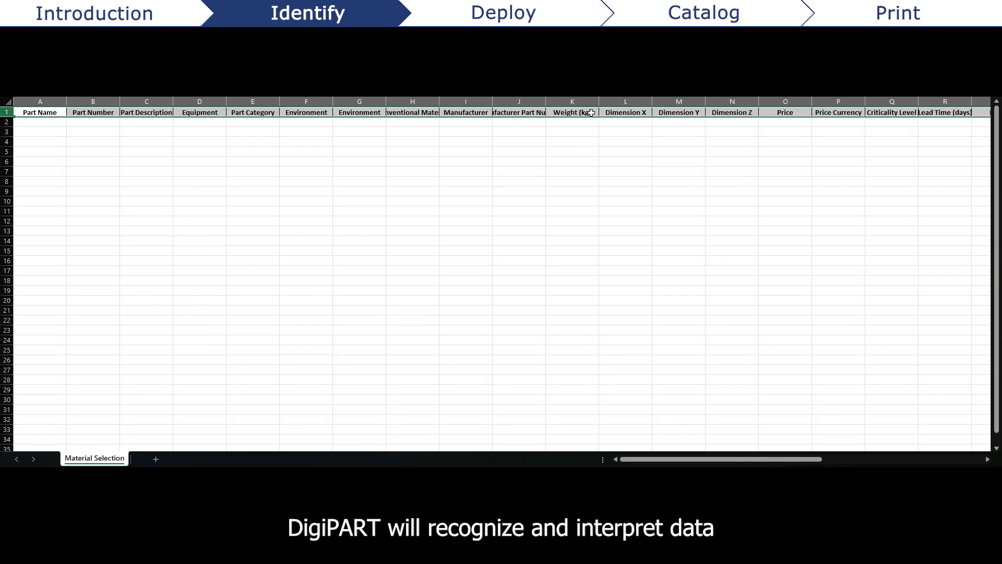
click(619, 113)
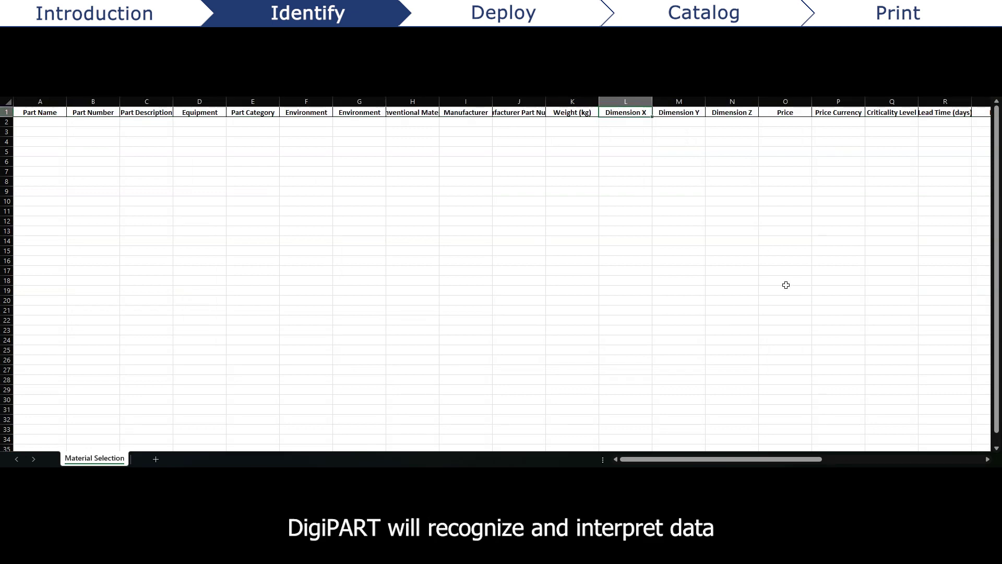
drag(806, 463, 979, 459)
click(842, 113)
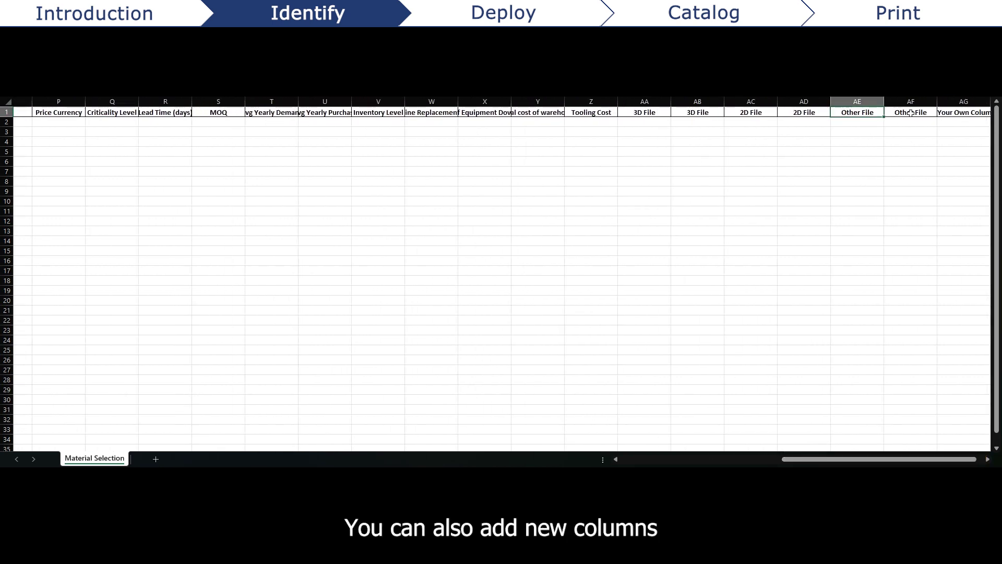
click(952, 112)
click(964, 102)
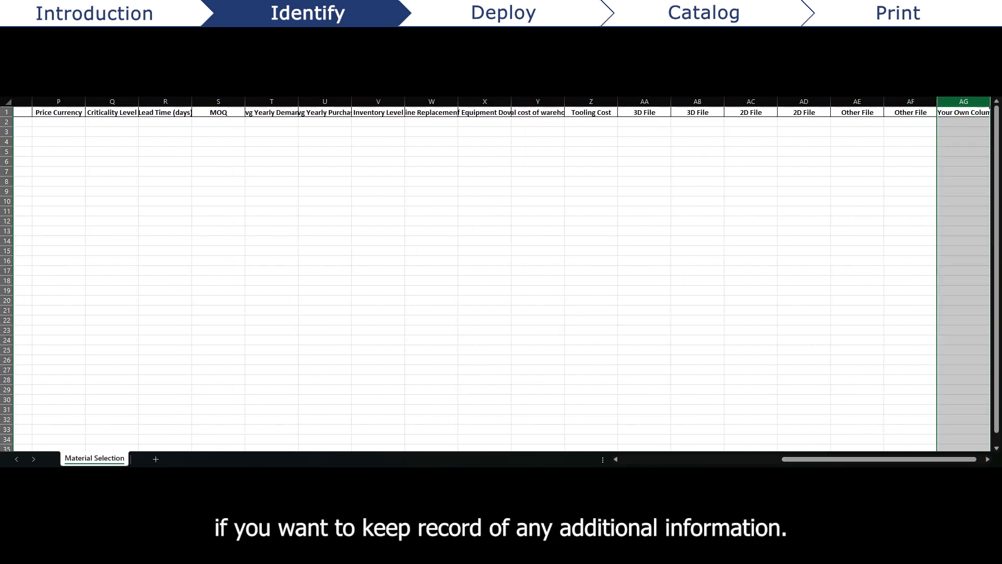
right_click(951, 103)
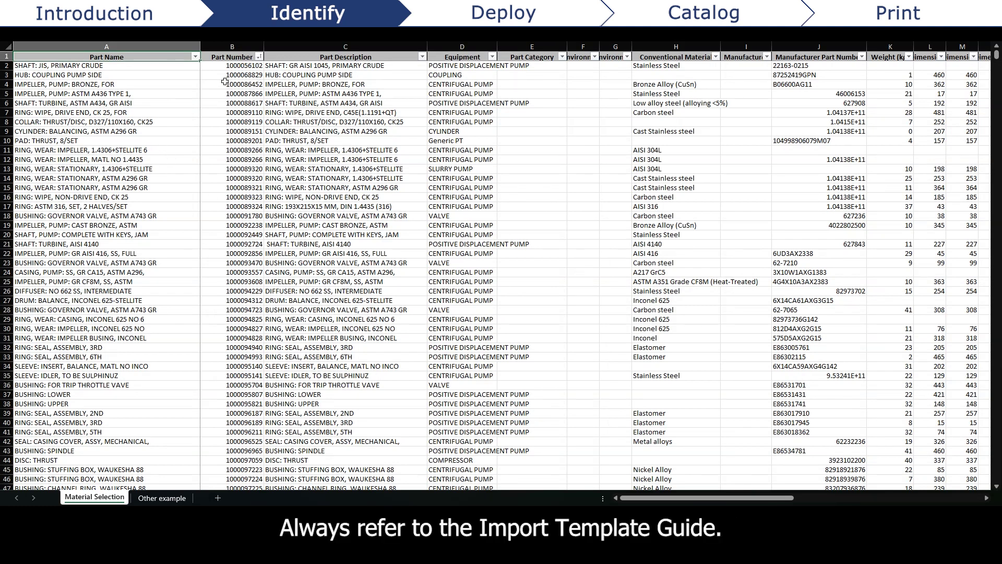
Examine the filled-in Material Selection sheet for columns with missing part data, such as weight and dimensions.
drag(649, 499, 686, 499)
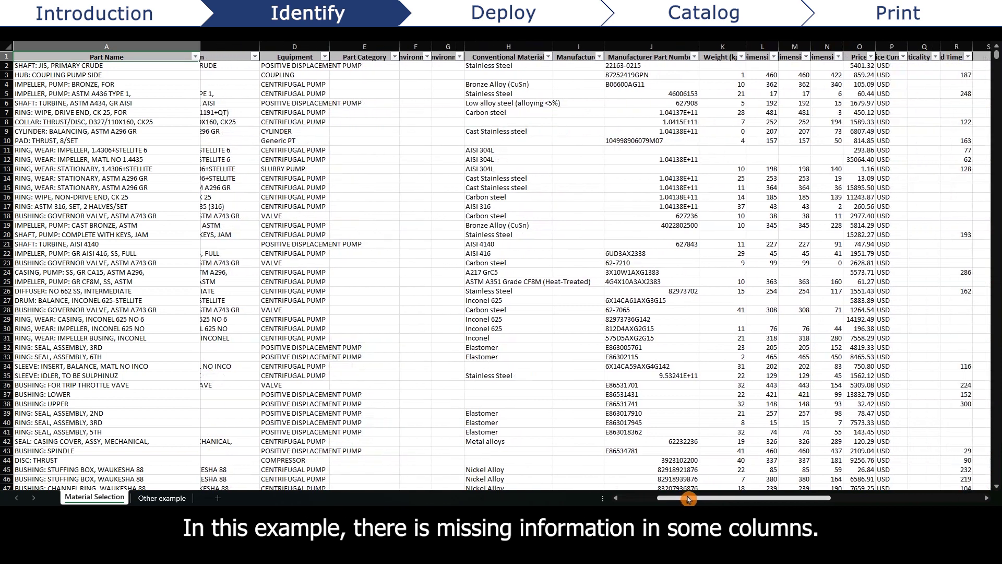
click(674, 236)
click(739, 151)
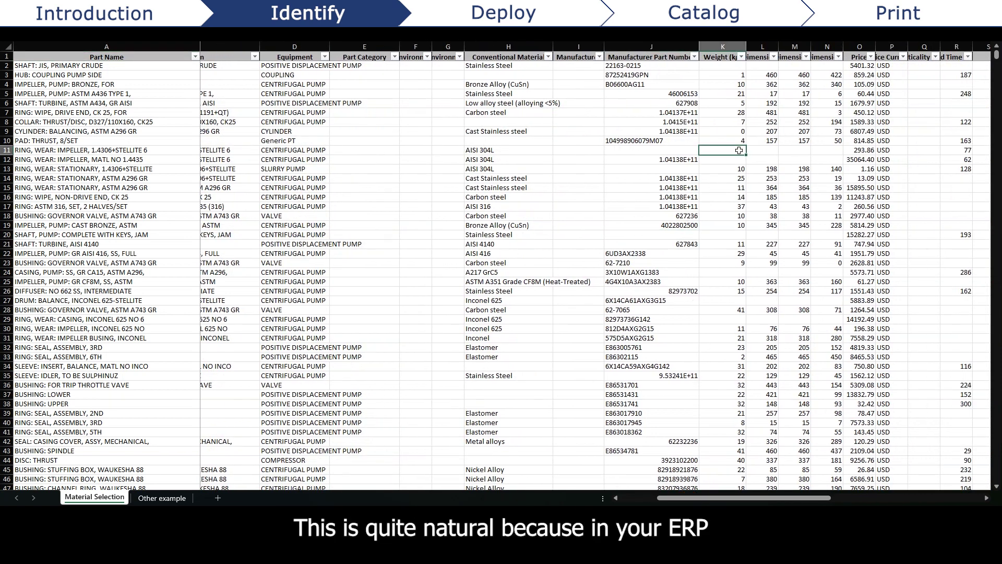
click(785, 275)
drag(713, 501, 698, 502)
drag(721, 501, 773, 490)
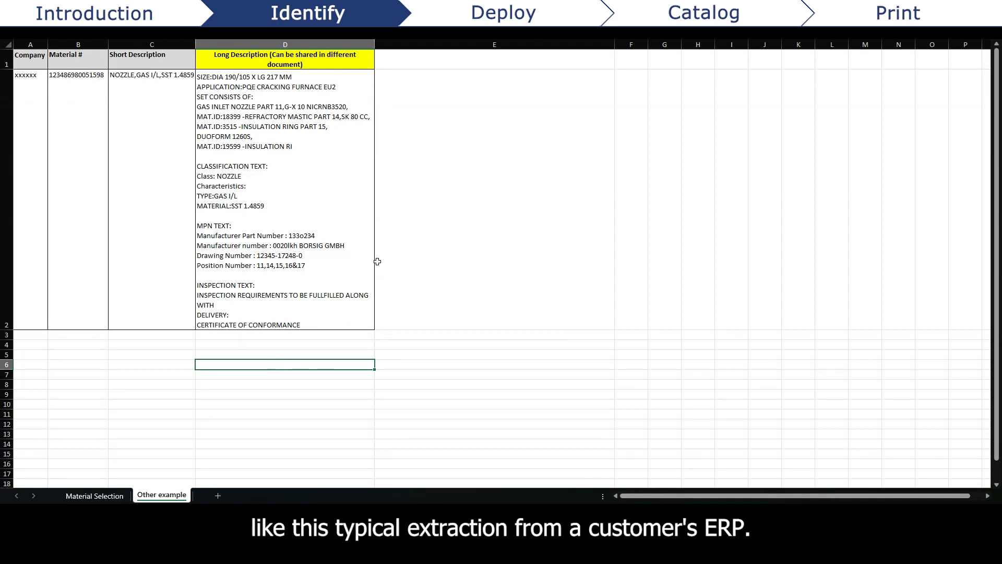
Examine the material and size lines in the Long Description cell of the Other example sheet.
click(338, 245)
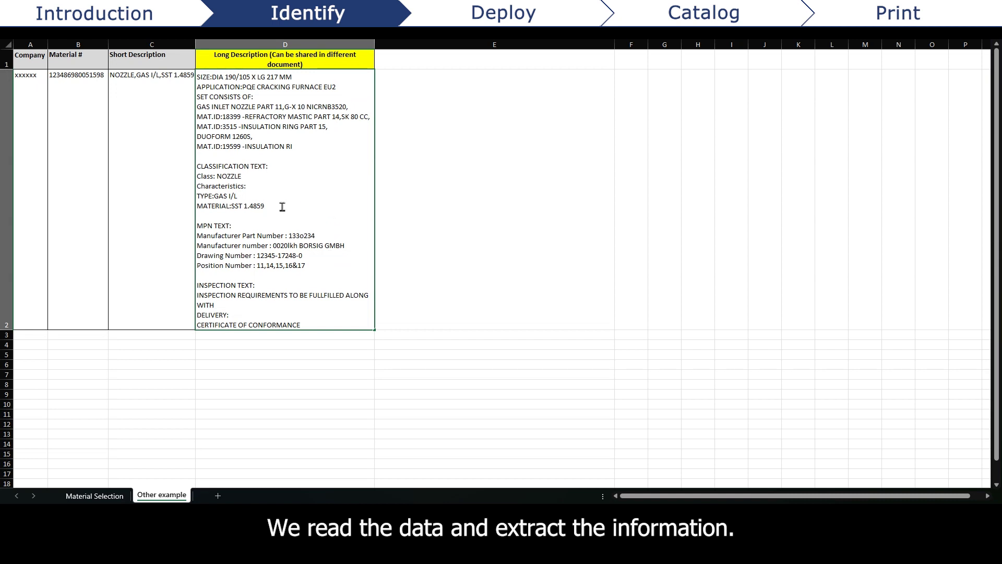
drag(274, 210, 197, 207)
drag(300, 78, 198, 82)
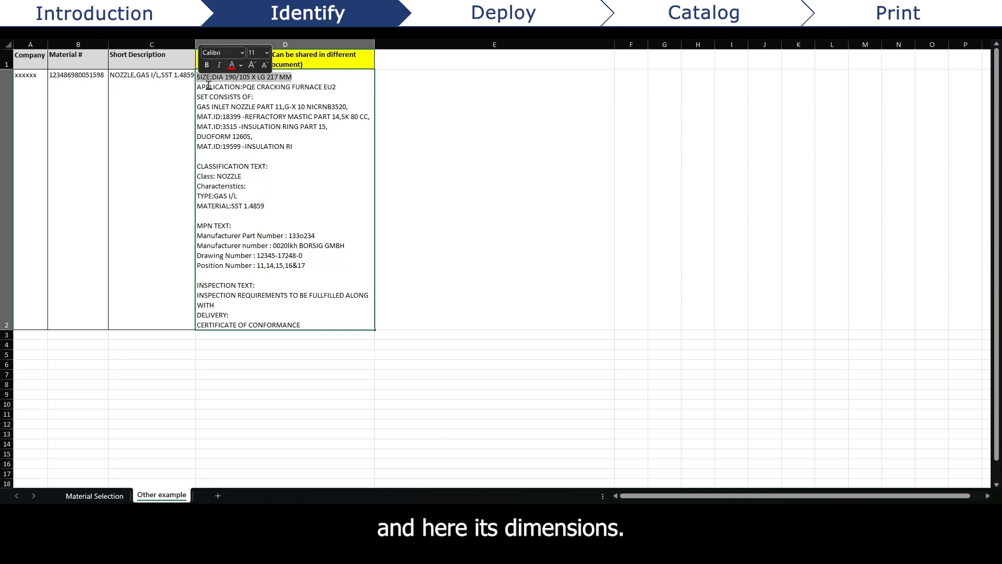
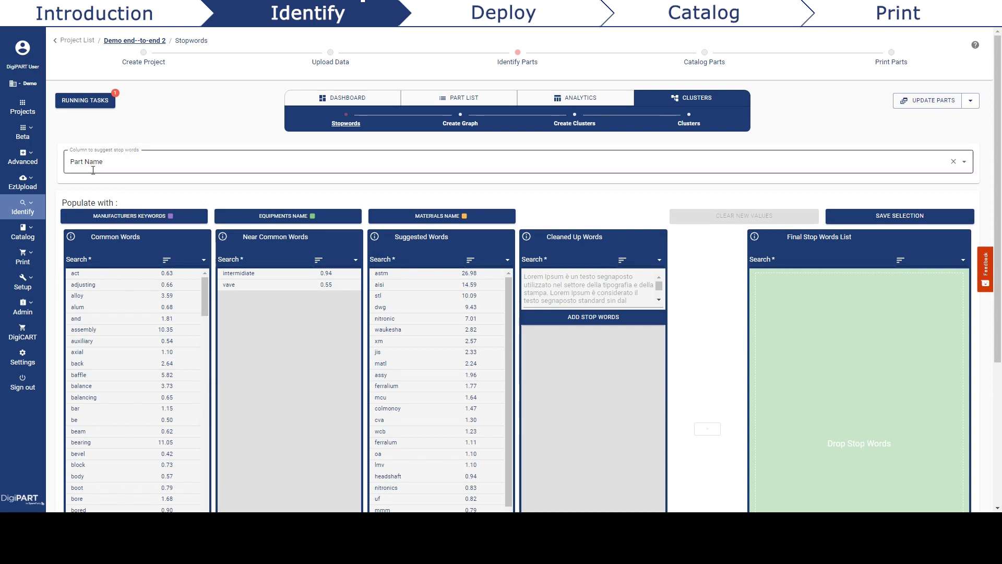
On DigiPART's Stopwords page, read the explanations of the Common, Near Common, Suggested and Cleaned Up Words lists.
mouse_move(72, 240)
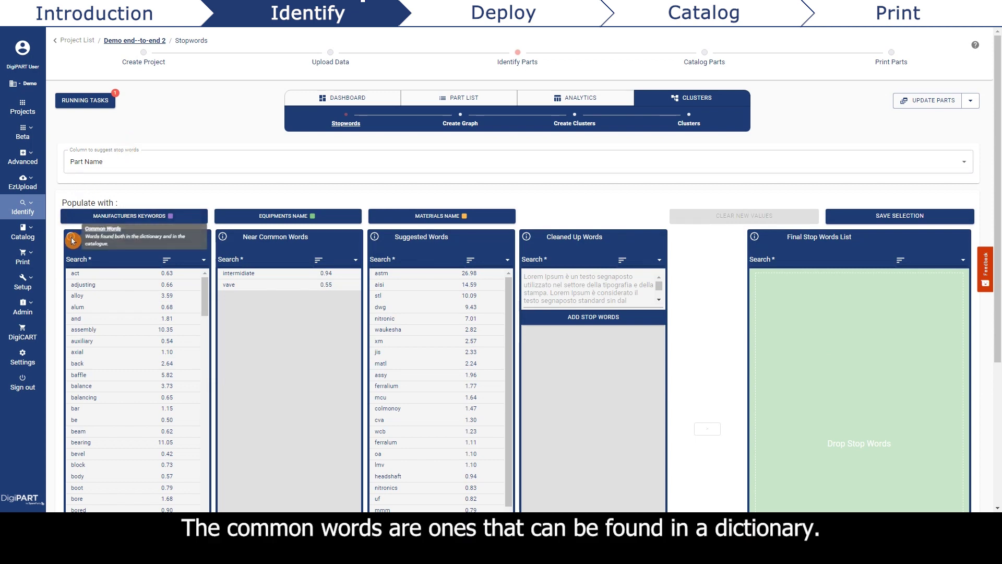
mouse_move(226, 241)
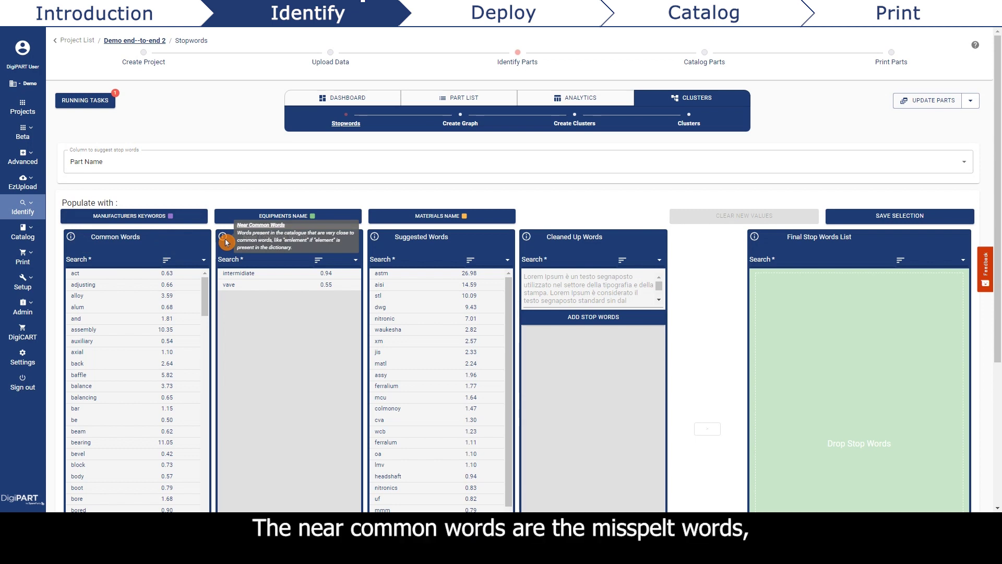
mouse_move(373, 240)
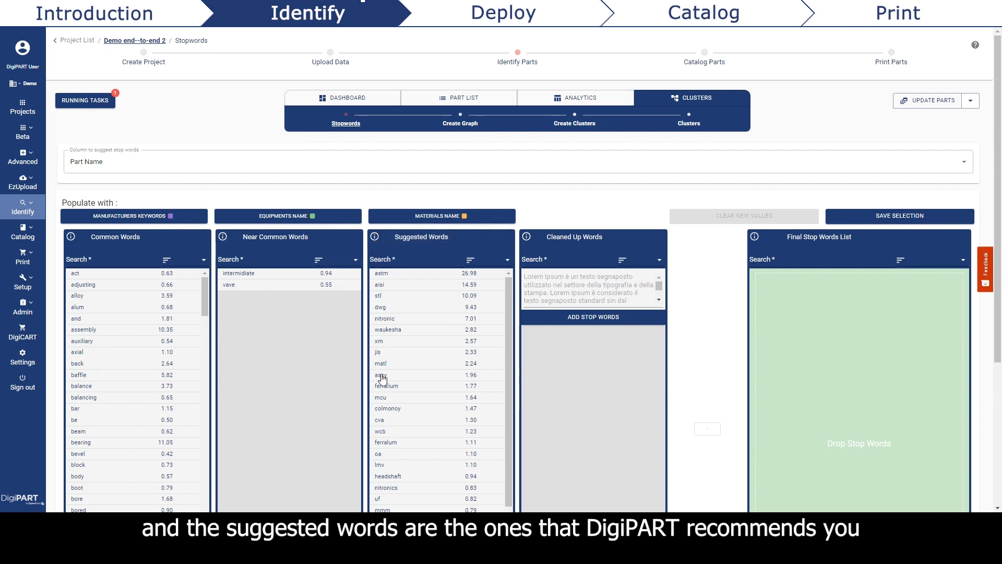
mouse_move(527, 240)
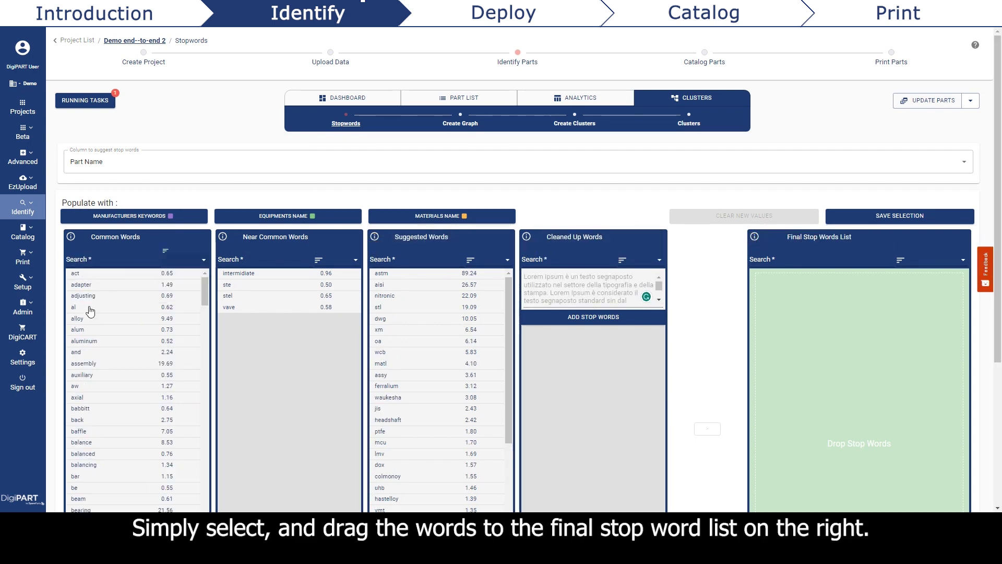
Move al, aw, be, ccw, cf, all near common words and the suggested words from astm onward into the final stop words list and save it.
drag(90, 311, 835, 282)
drag(83, 464, 835, 292)
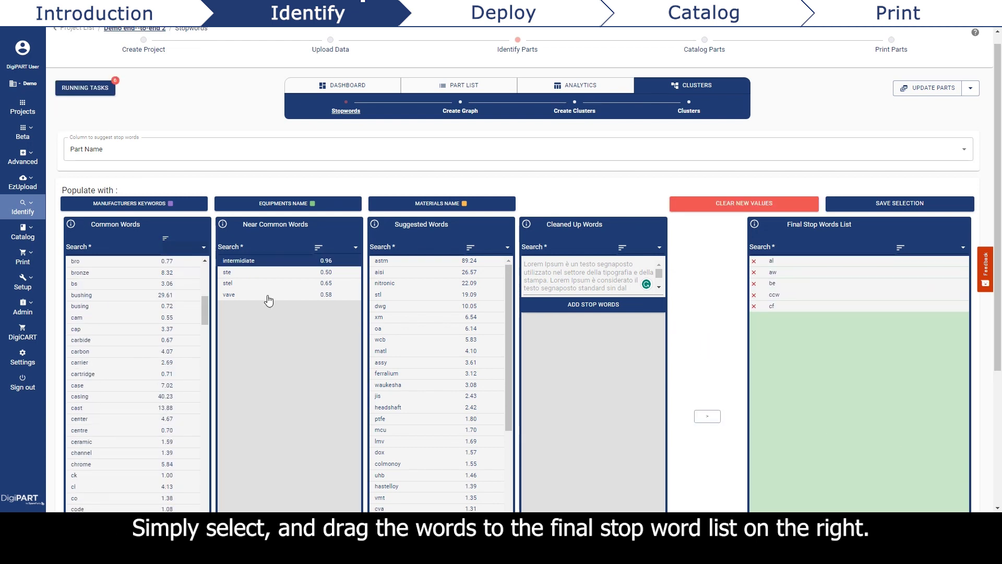
drag(268, 300, 835, 313)
drag(407, 266, 810, 376)
scroll(446, 347, down, 5)
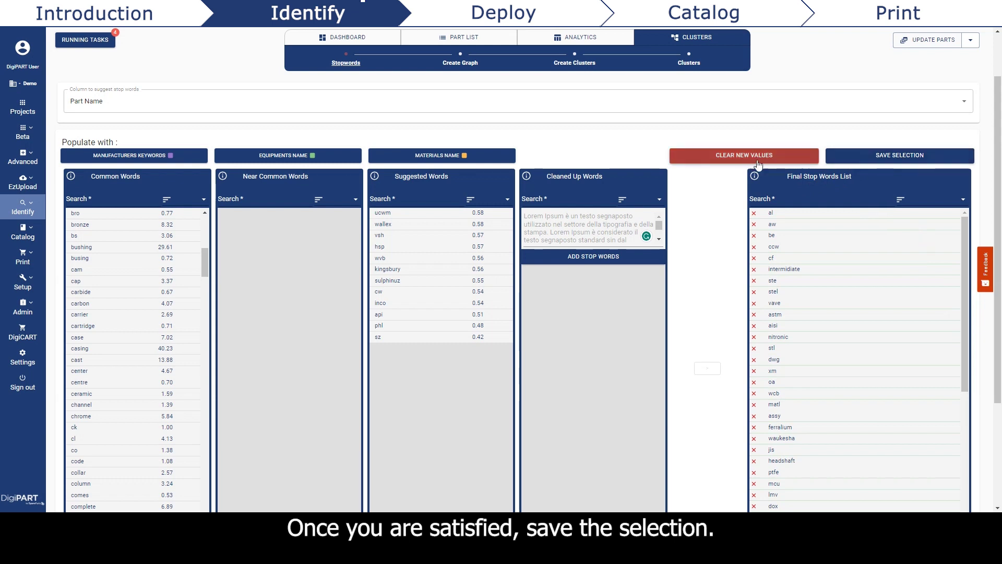
click(866, 157)
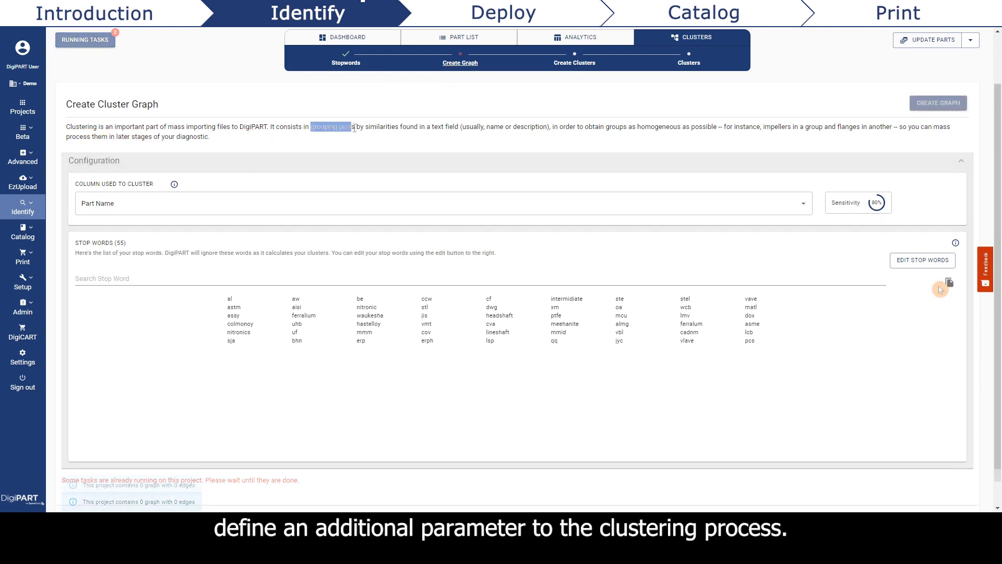
Set the clustering sensitivity for the Part Name column to 85%.
click(846, 205)
mouse_move(582, 305)
mouse_down()
mouse_move(618, 301)
mouse_move(588, 300)
mouse_move(595, 302)
mouse_up()
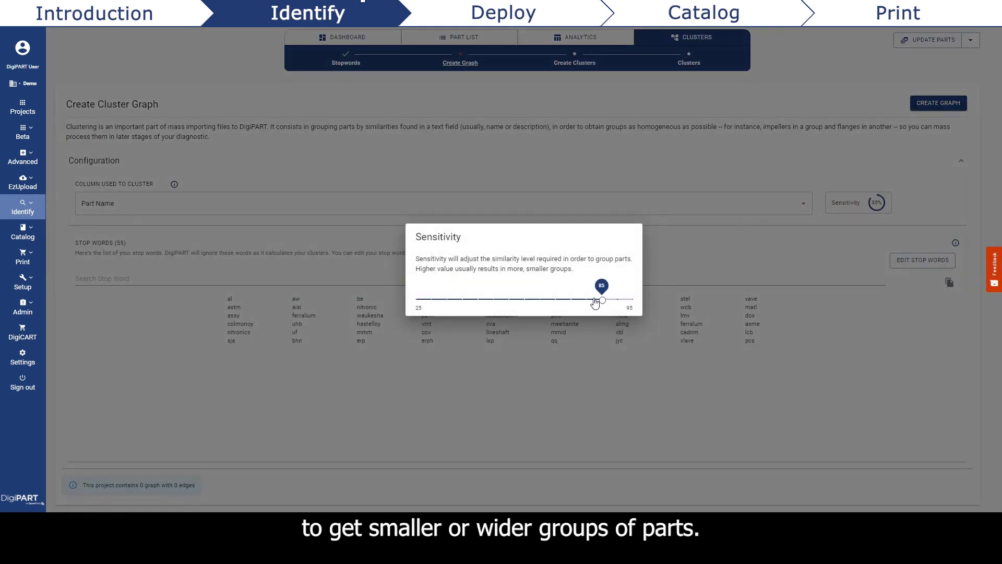
click(686, 258)
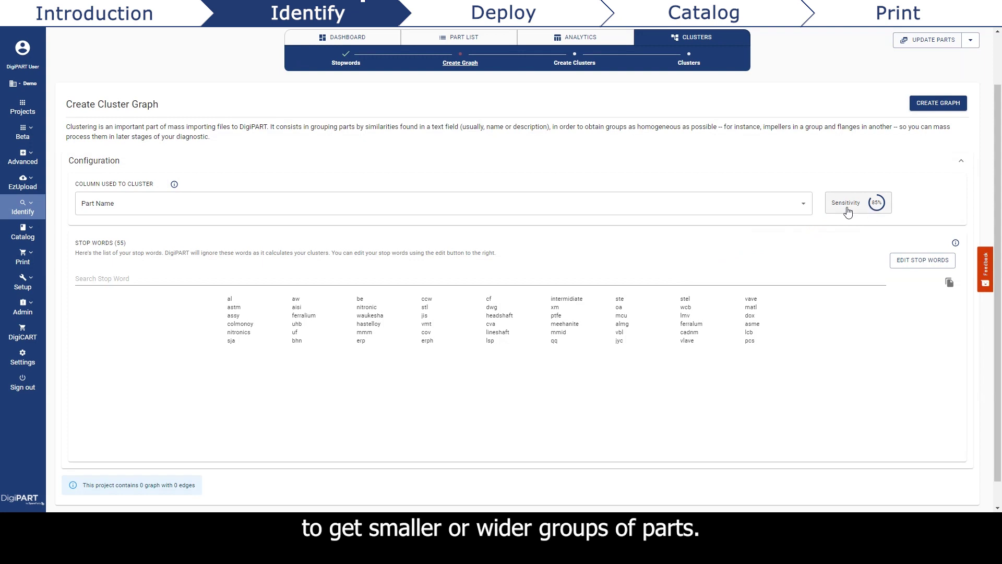
Create the cluster graph and start clusterizing the project's parts.
click(939, 104)
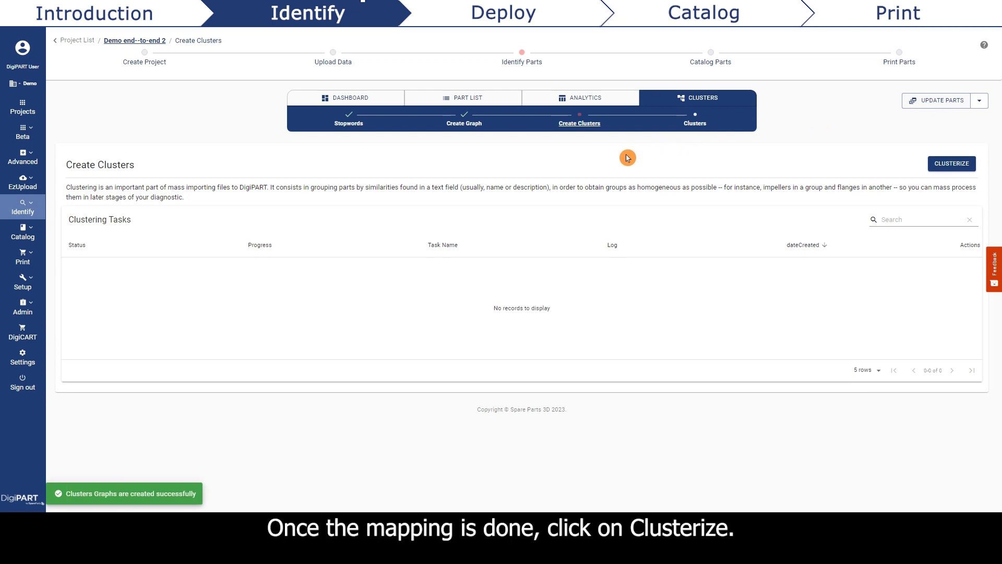
click(950, 165)
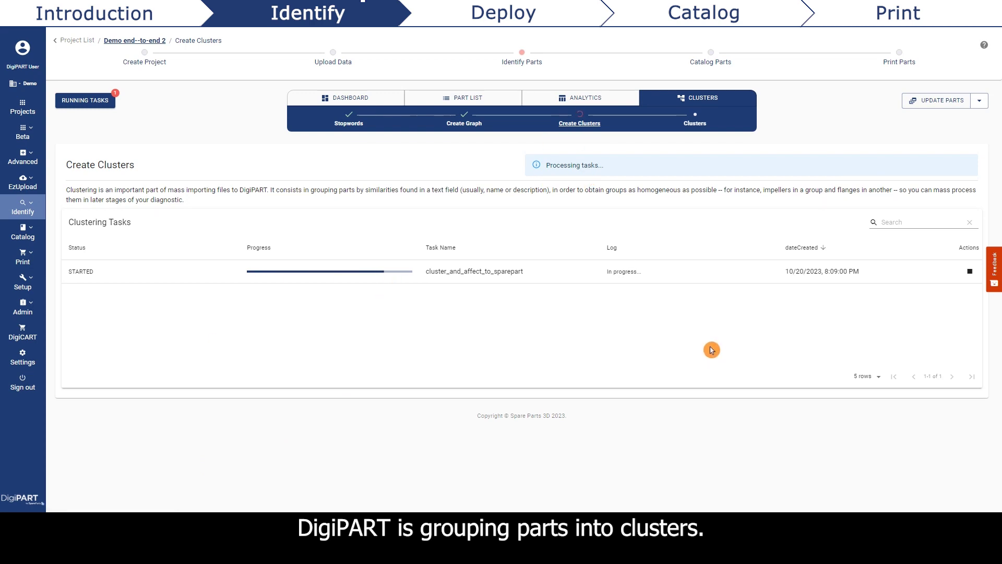
Open the details of cluster unnamed-040 and load its cluster graph to inspect the connections between its parts.
click(693, 125)
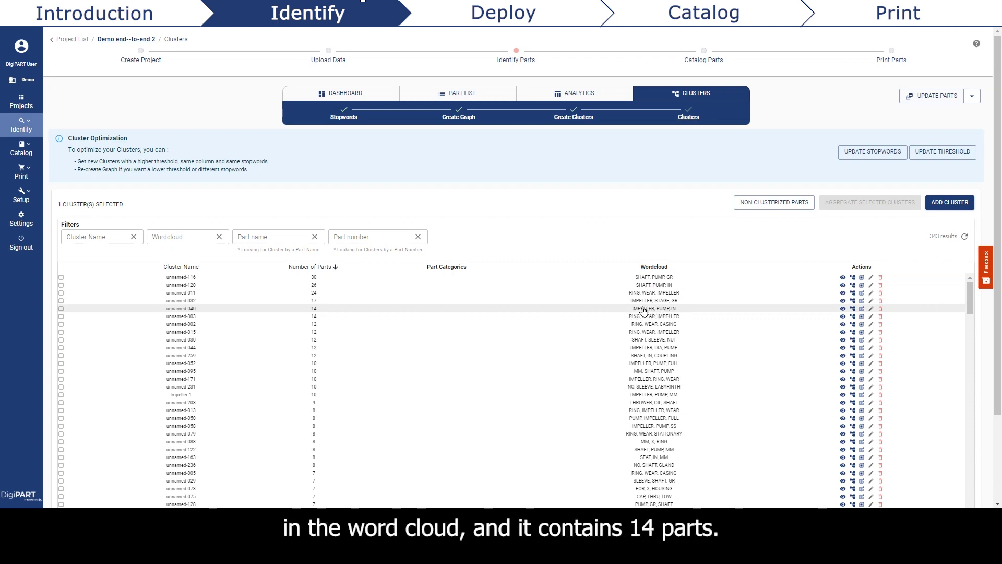
click(316, 310)
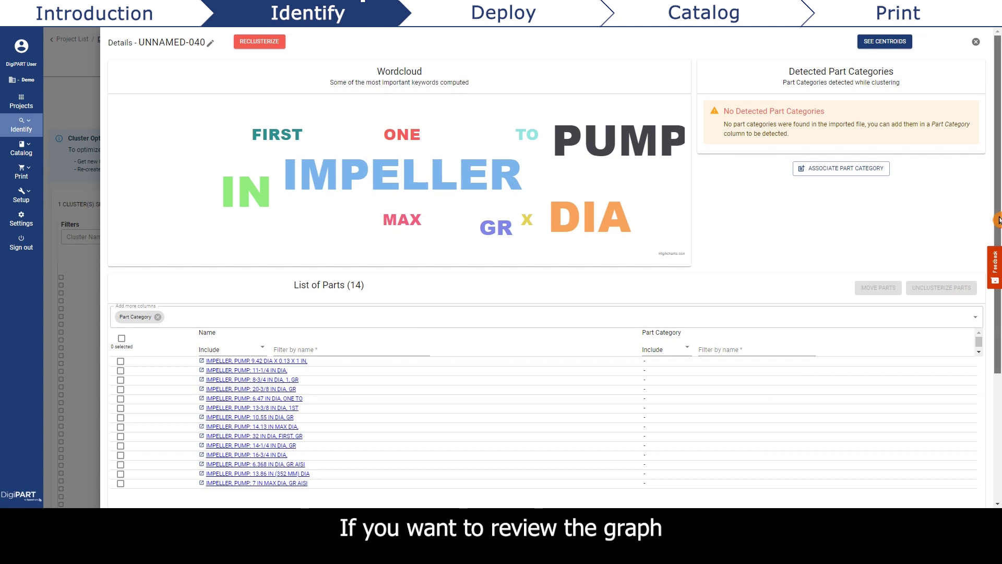
drag(999, 219, 999, 347)
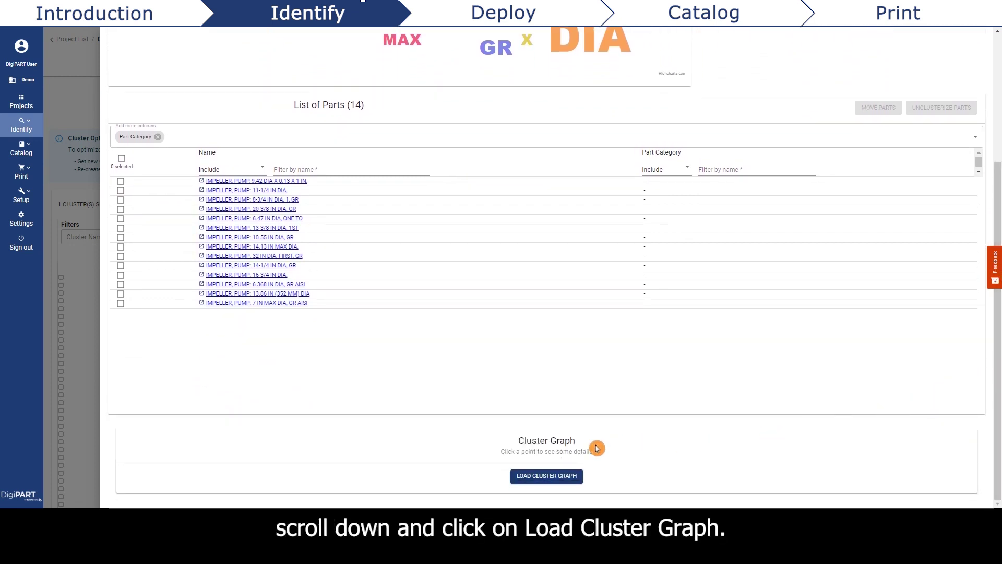
click(548, 473)
scroll(653, 402, down, 4)
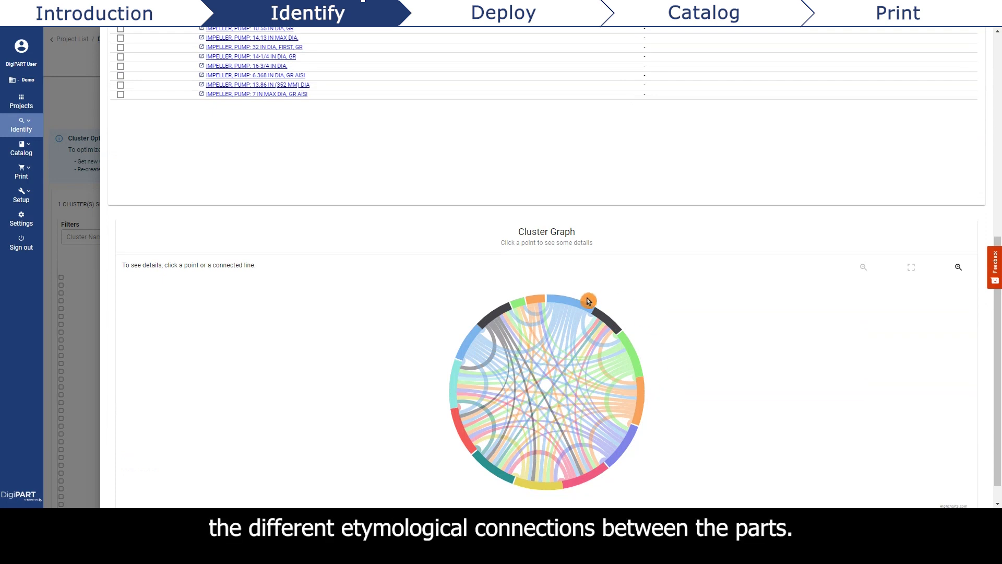
mouse_move(577, 304)
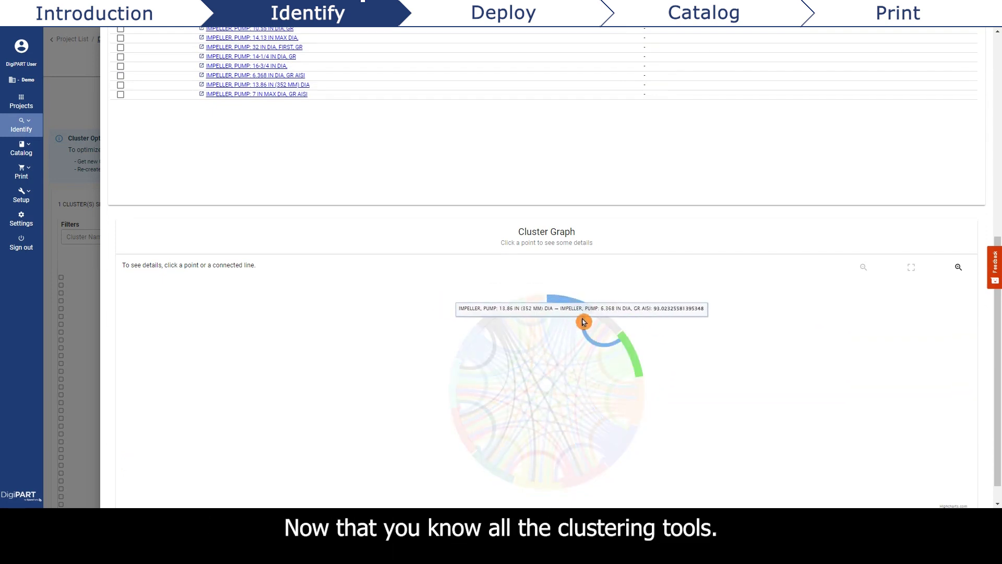
Start associating a part category with the cluster and browse the full equipment tree to Impeller under Pump > Centrifugal Pump.
scroll(763, 298, up, 8)
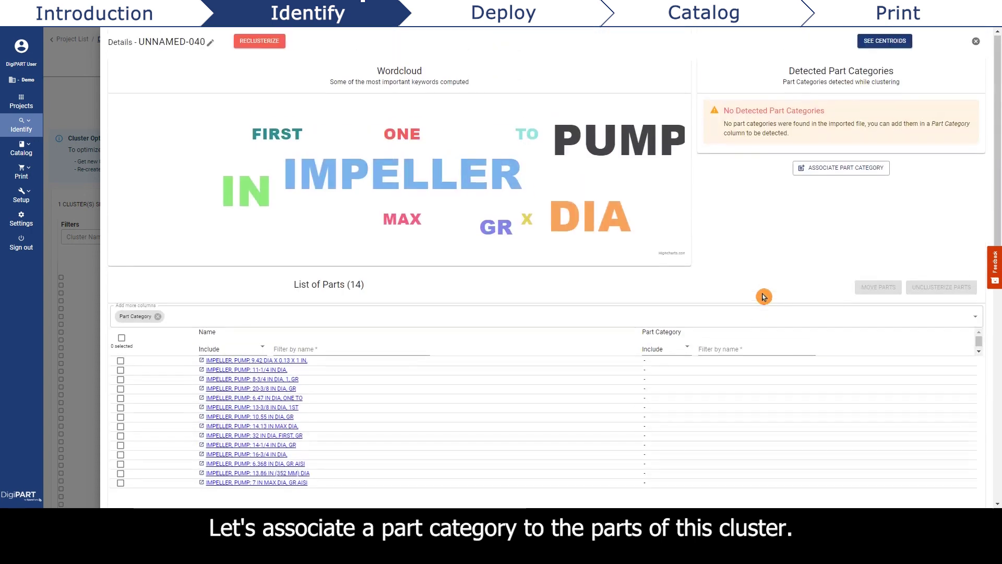
click(828, 176)
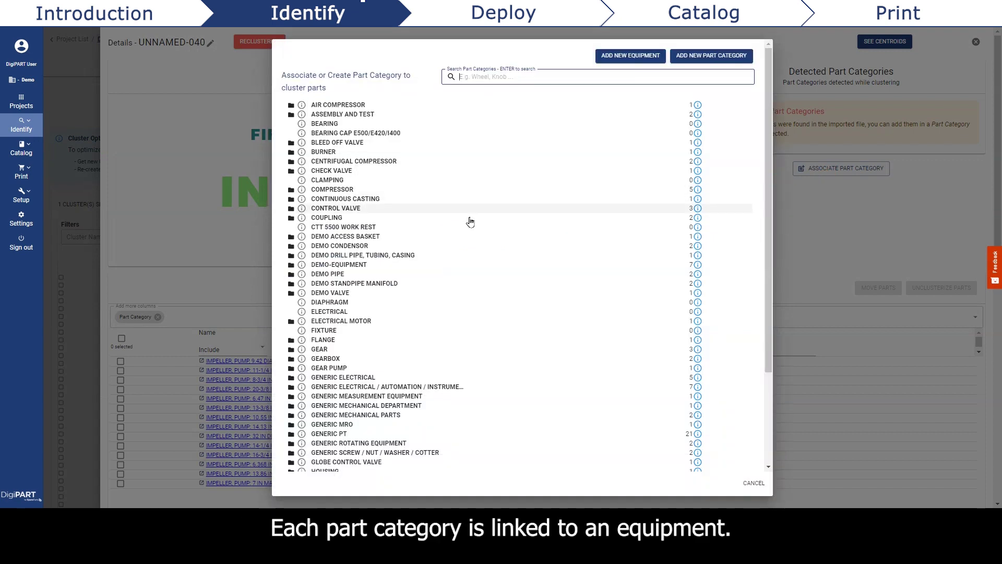
scroll(339, 250, down, 5)
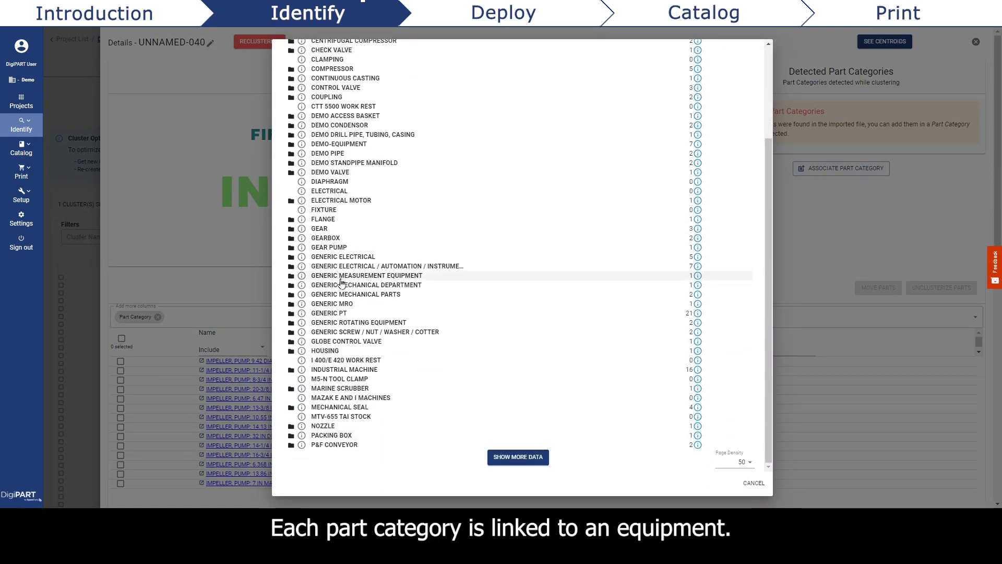
click(518, 457)
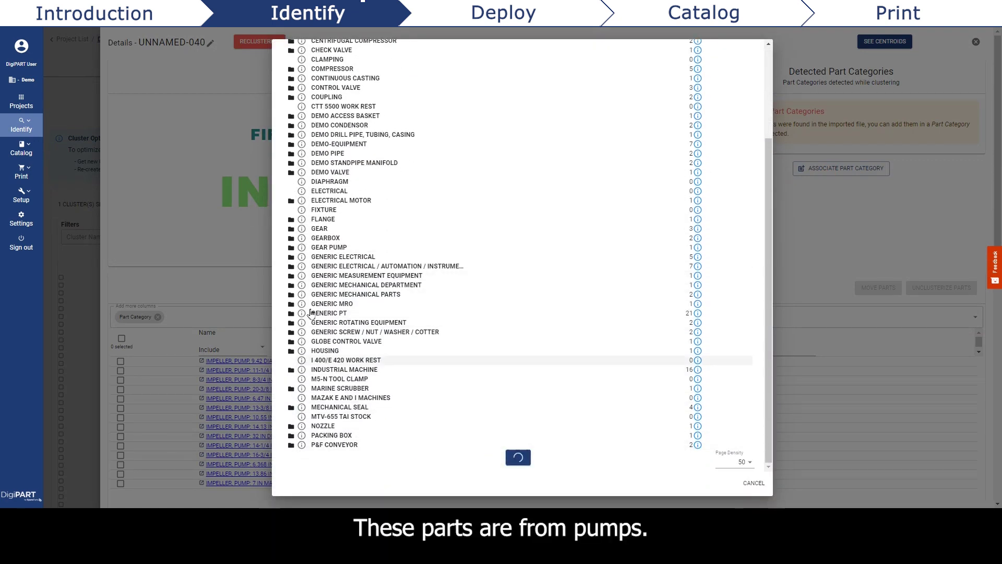
scroll(310, 314, down, 3)
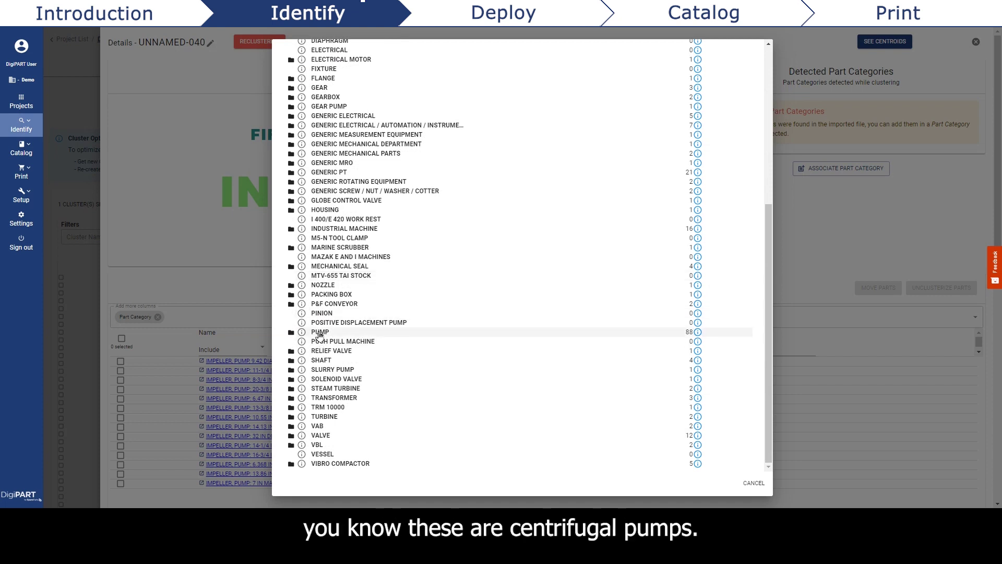
click(319, 332)
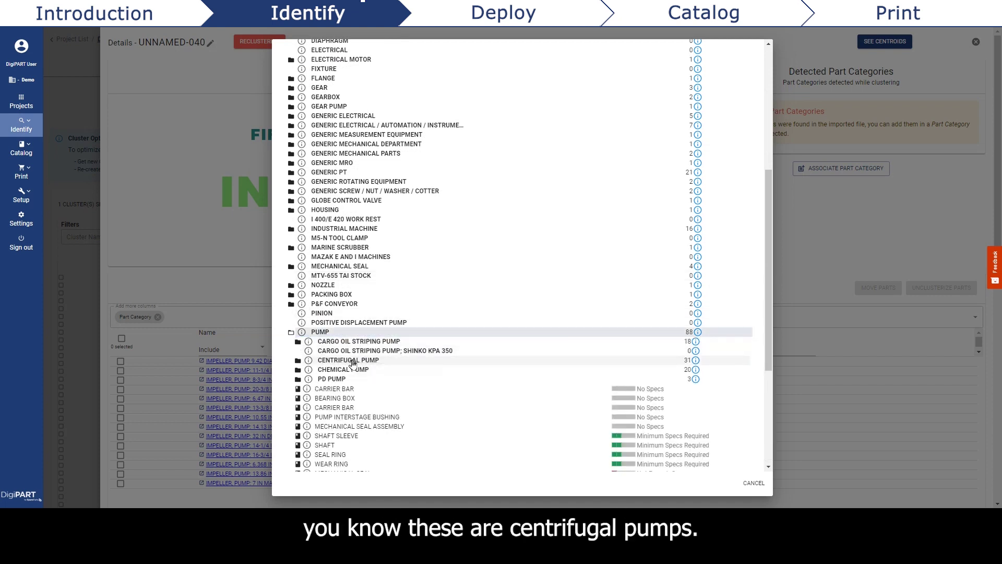
click(372, 366)
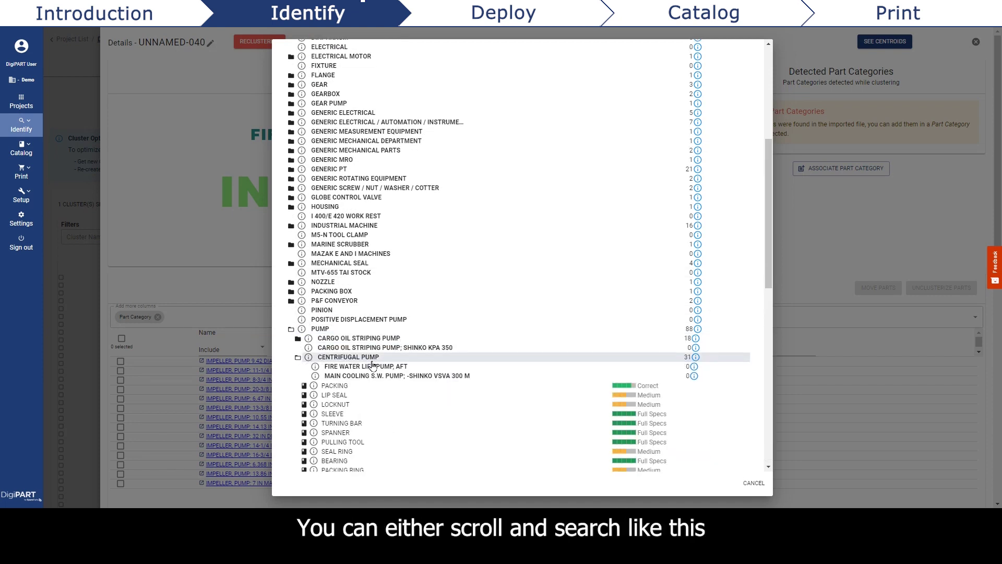
scroll(341, 425, down, 4)
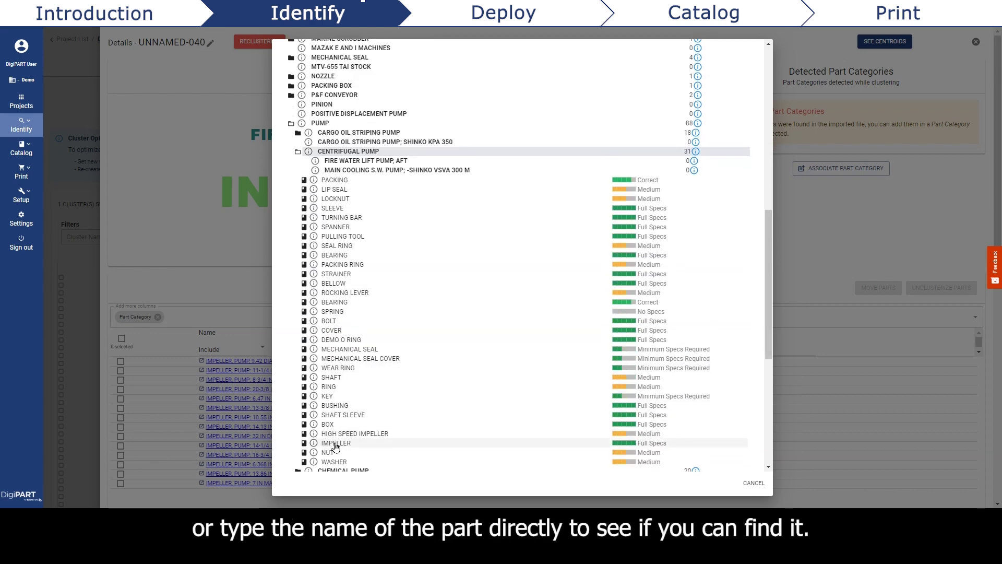
Search the part categories for Impeller and open and apply the details of the Impeller category under Centrifugal Pump.
scroll(403, 264, up, 10)
click(545, 75)
text(Impelle)
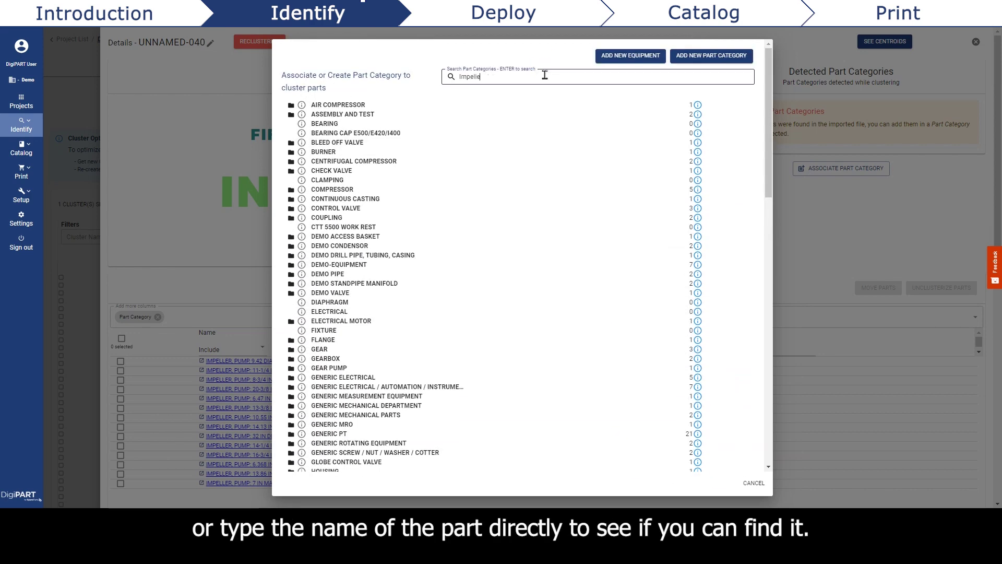
text(r)
key(Return)
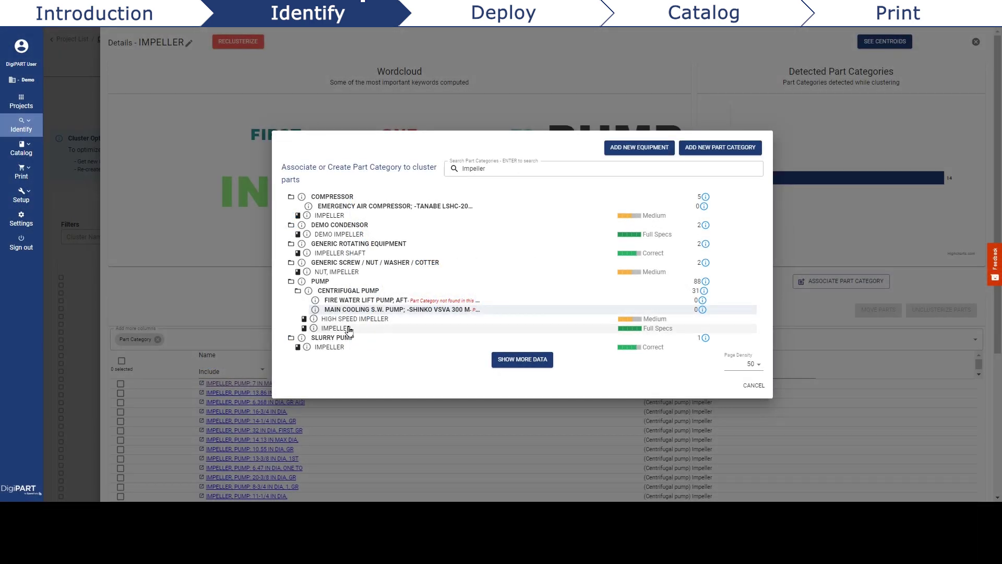
click(315, 328)
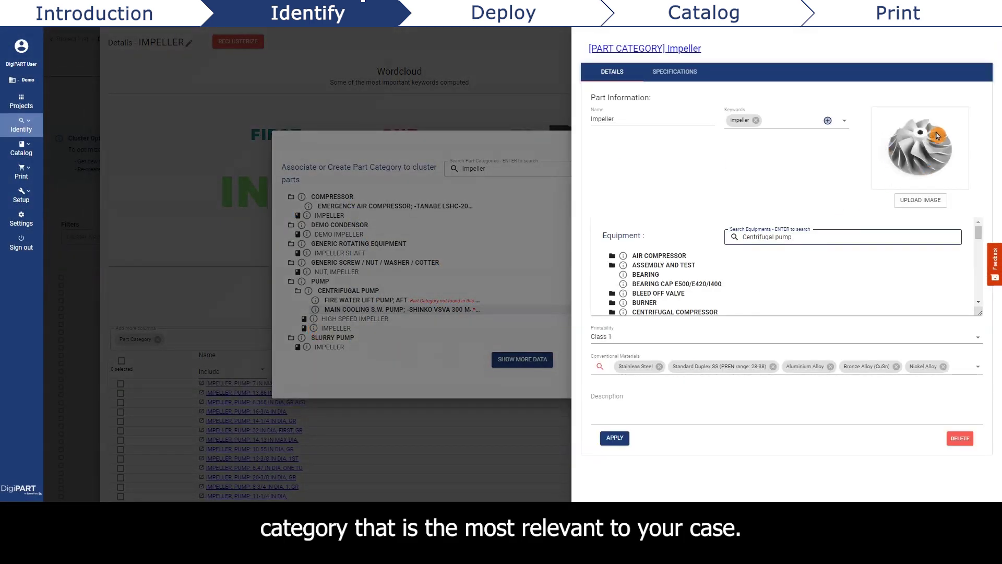
click(614, 438)
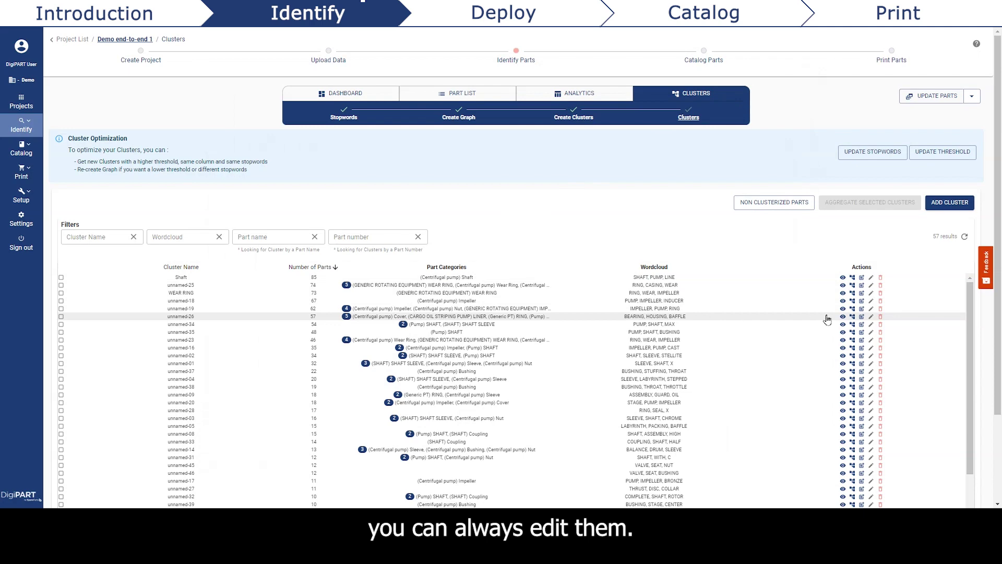
Review the word cloud and detected part categories of cluster unnamed-26, close its details and open the project's dashboard.
click(453, 319)
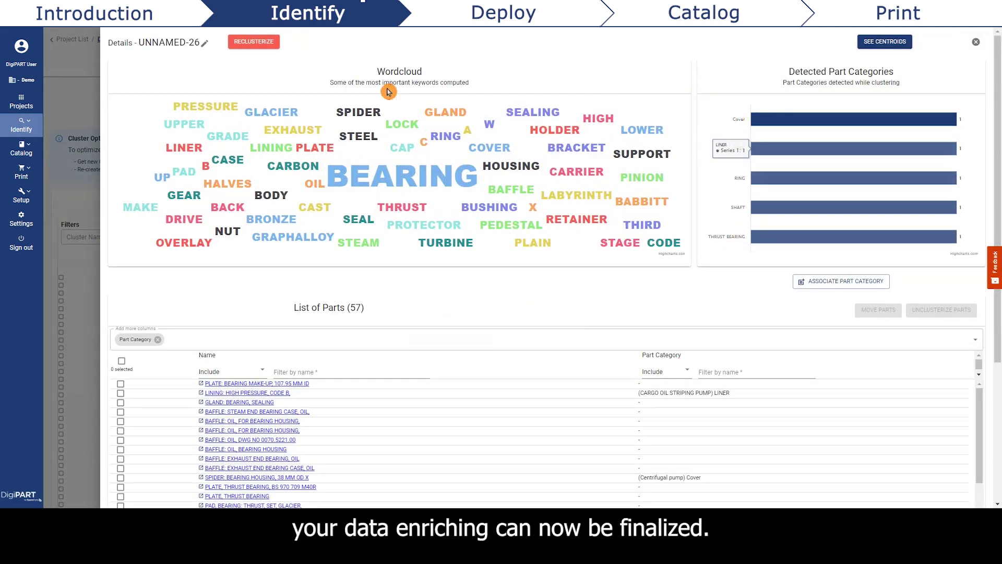
click(89, 261)
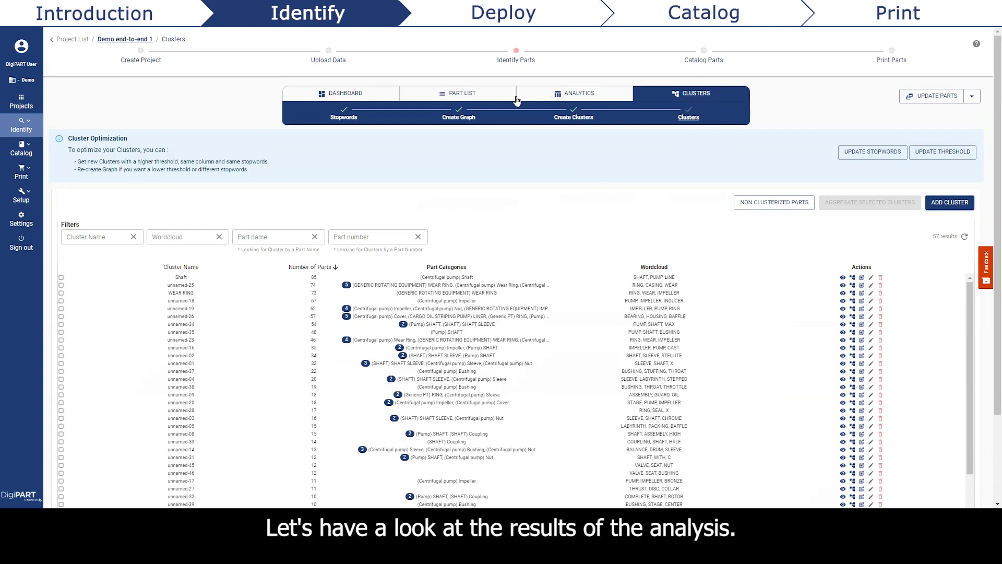
click(350, 96)
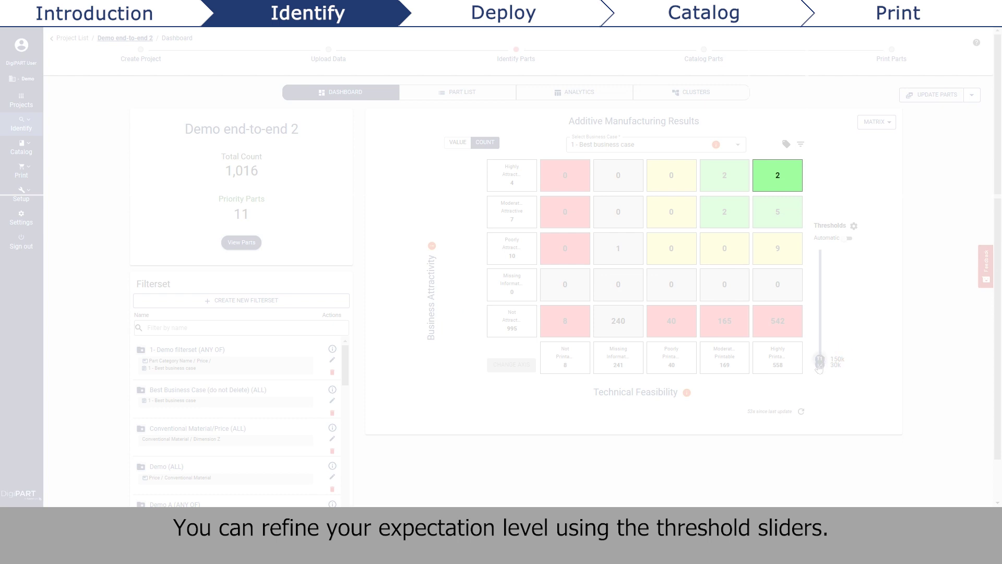
Set the highly attractive threshold to 75000 and the moderately attractive threshold to 30000 for the additive manufacturing results.
mouse_move(820, 365)
mouse_down()
mouse_move(821, 332)
mouse_move(824, 356)
mouse_up()
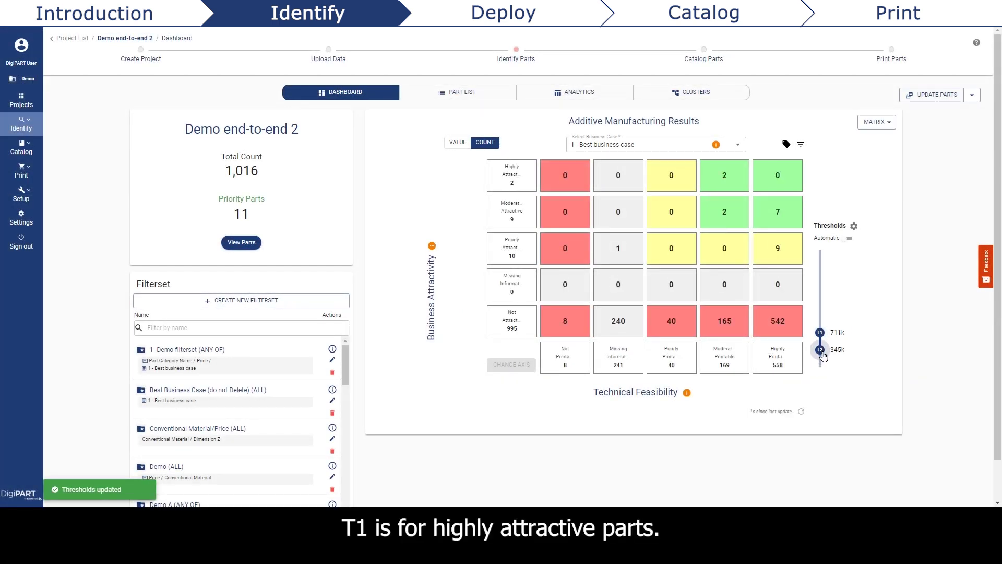
click(846, 228)
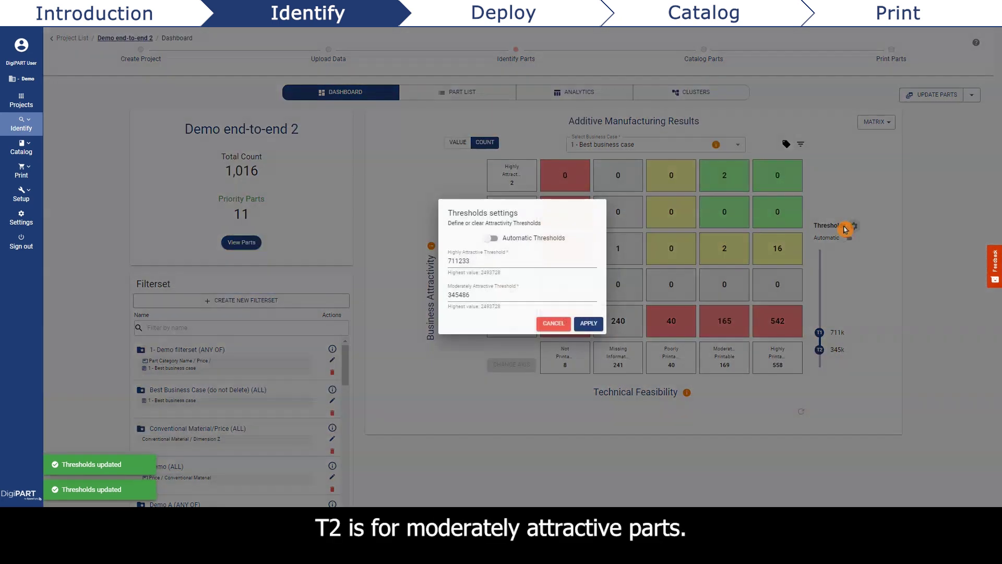
drag(510, 261, 401, 301)
text(75000)
text(30)
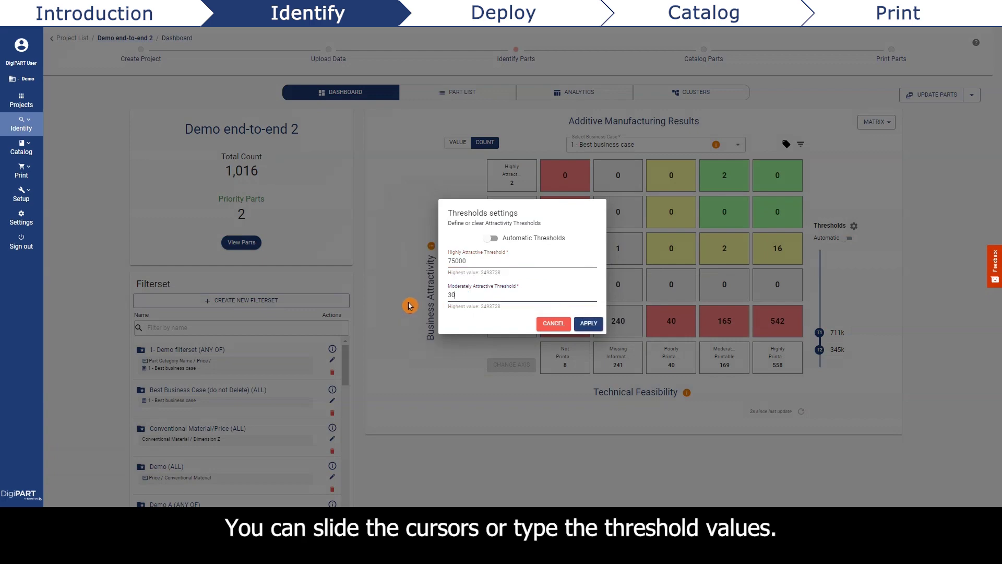
text(000)
click(589, 323)
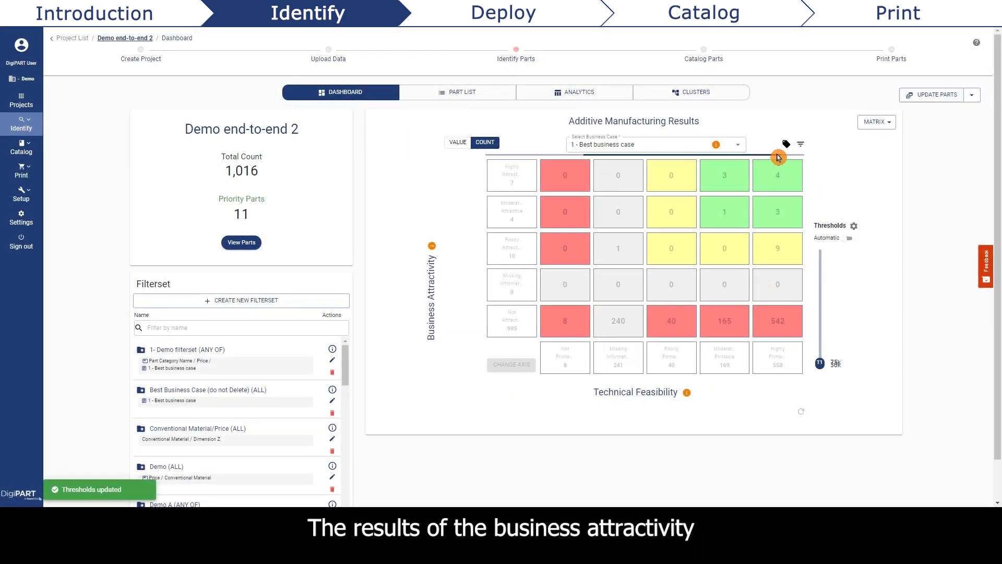
Review the available business cases and open the part list for the highly attractive, highly printable parts.
click(739, 147)
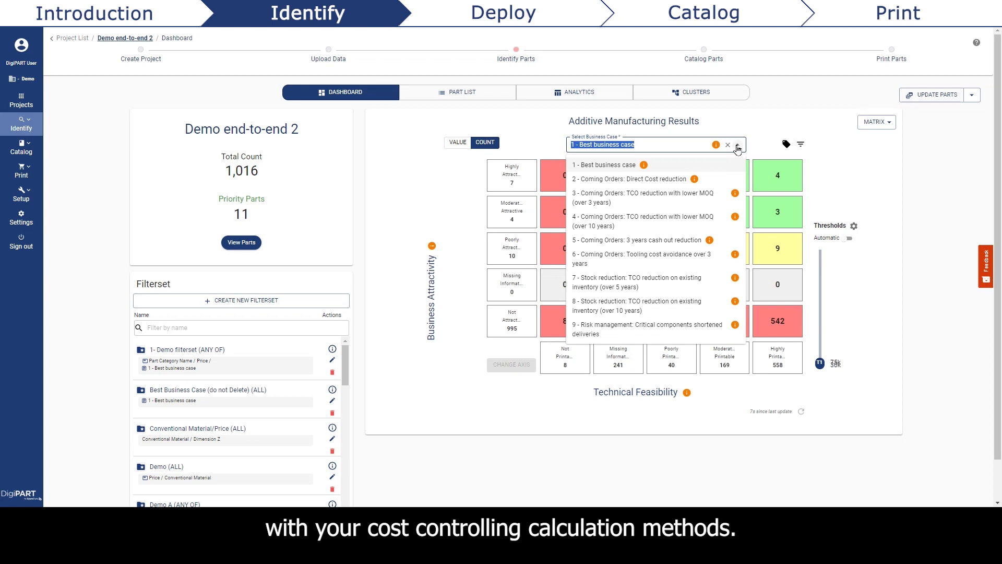
click(755, 146)
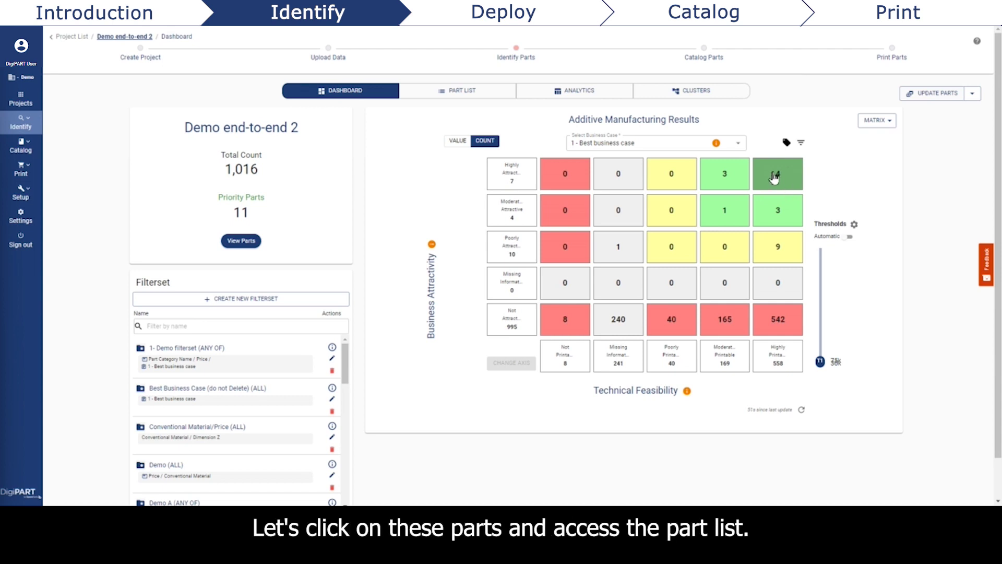
click(775, 176)
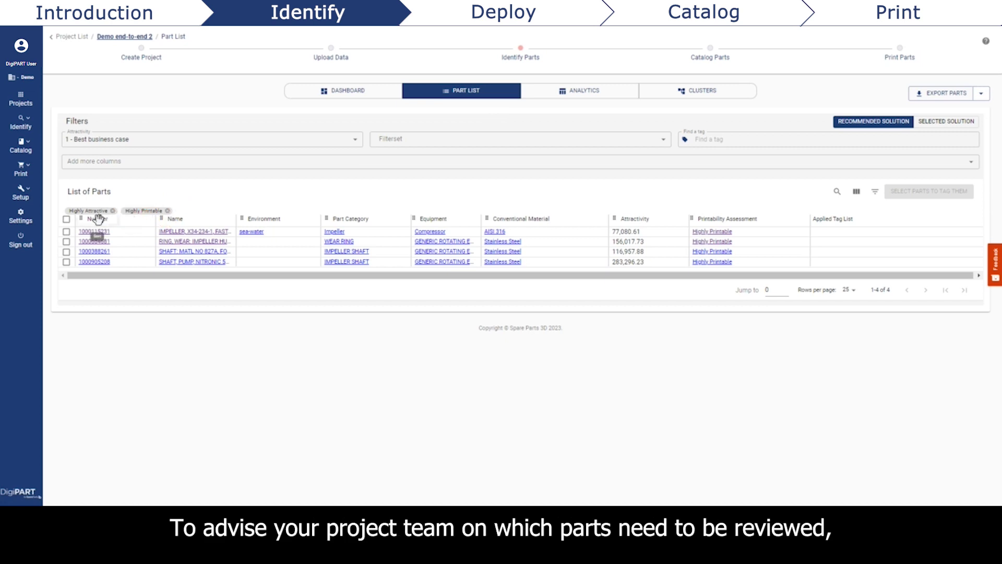
Select all parts in the filtered list and associate the Priority 1 tag with them.
click(66, 219)
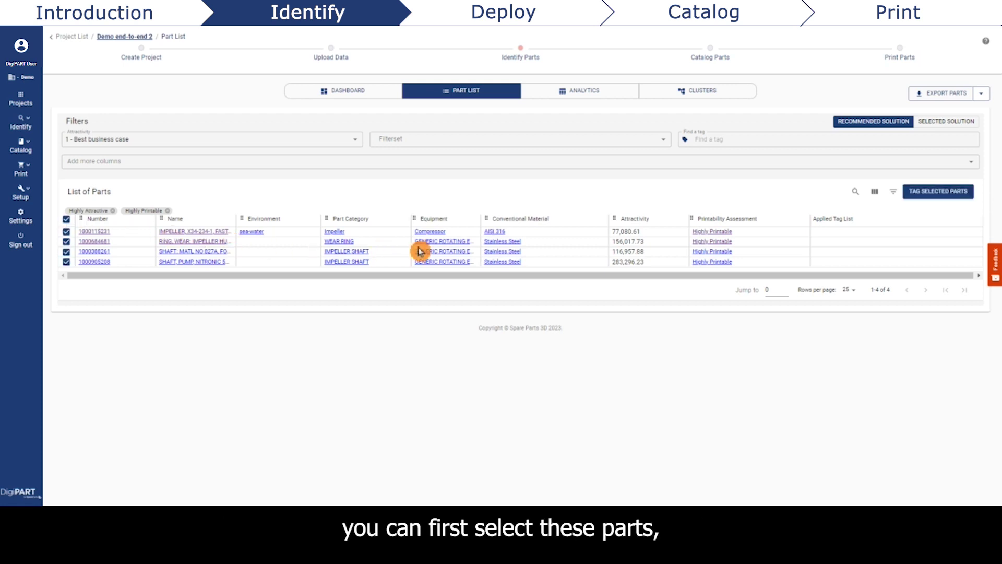
click(923, 199)
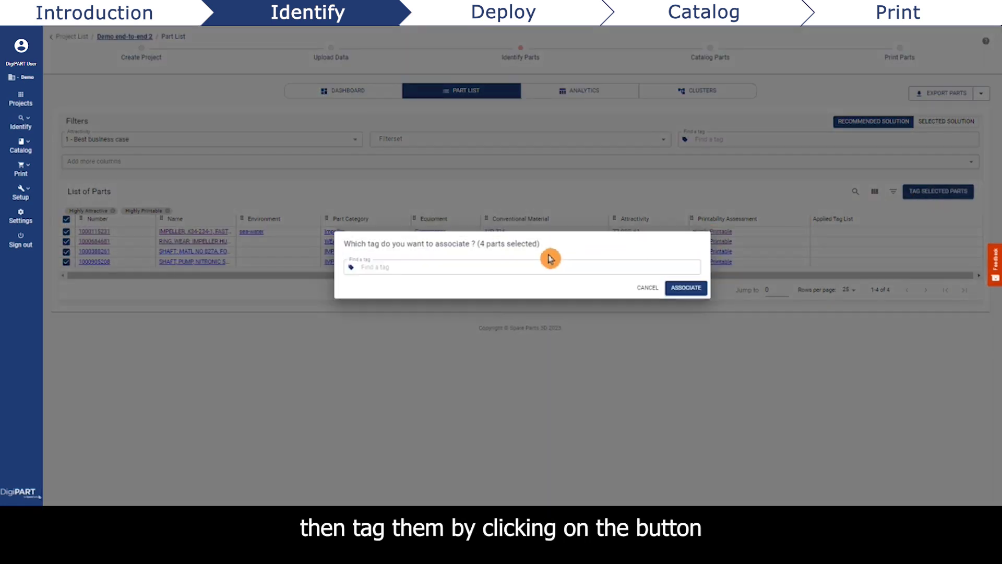
click(453, 267)
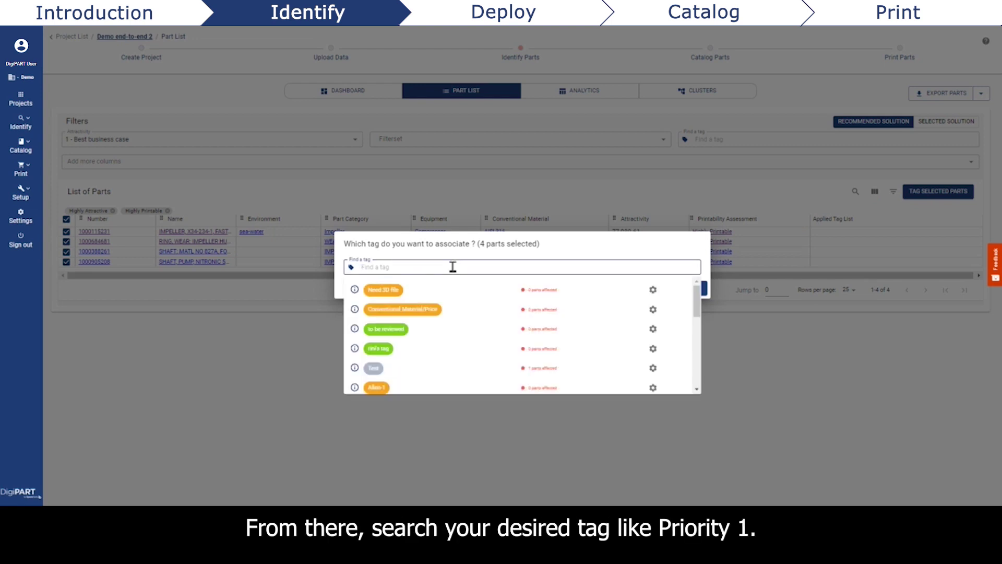
text(p)
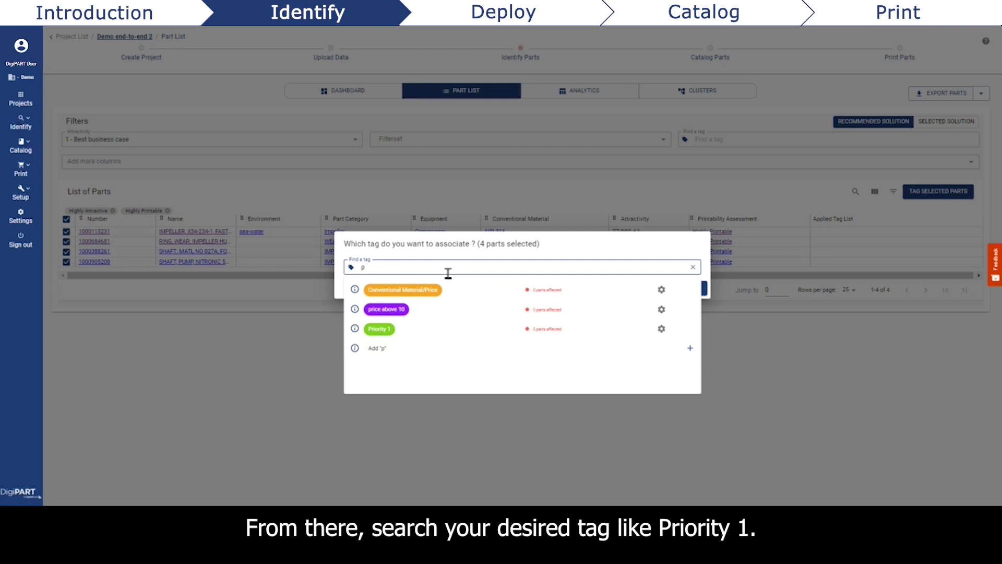
click(414, 330)
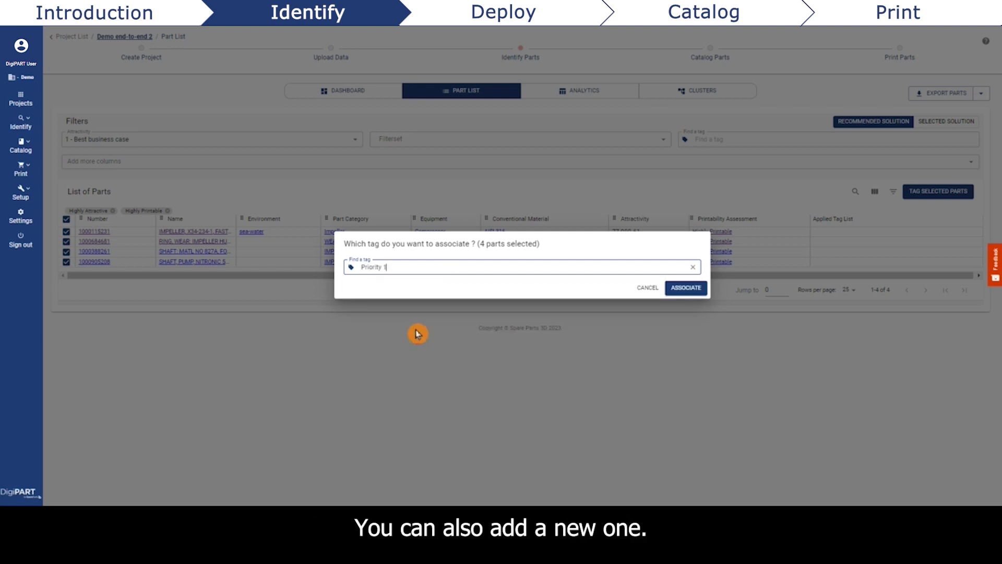
click(678, 289)
Add a new tag named "Need Engineering review" while tagging the selected parts.
click(938, 191)
text(Need)
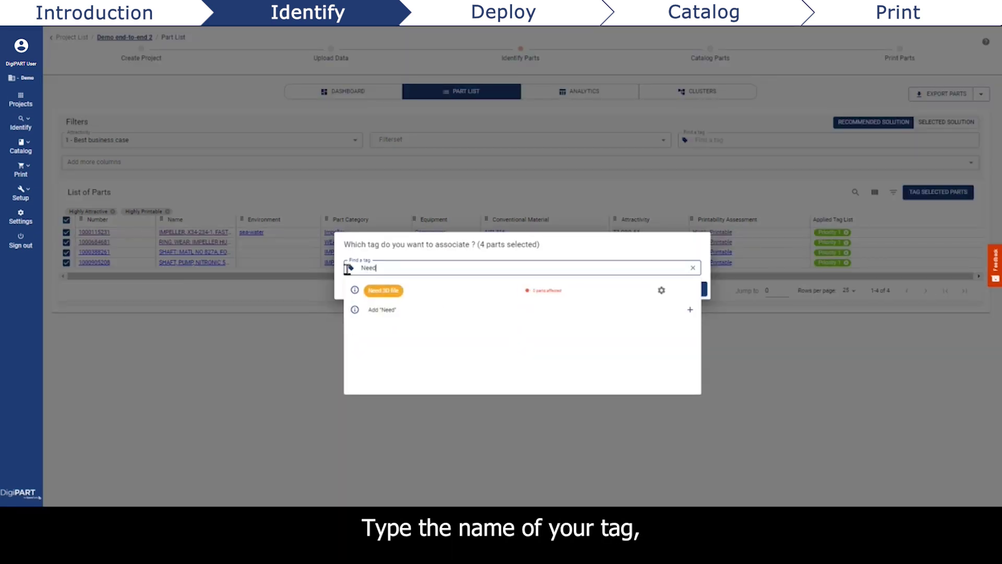
text( Engineering rev)
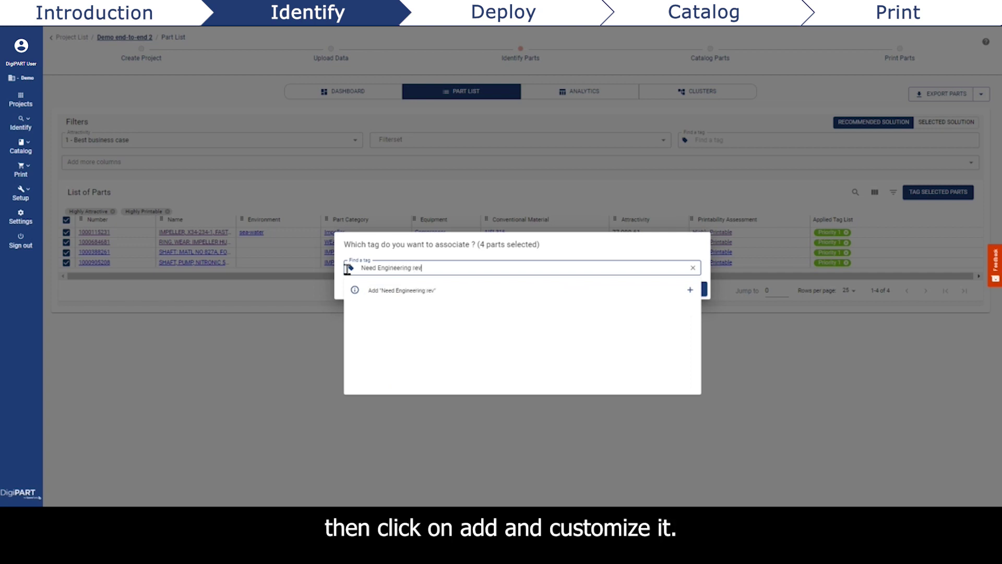
text(iew)
click(409, 292)
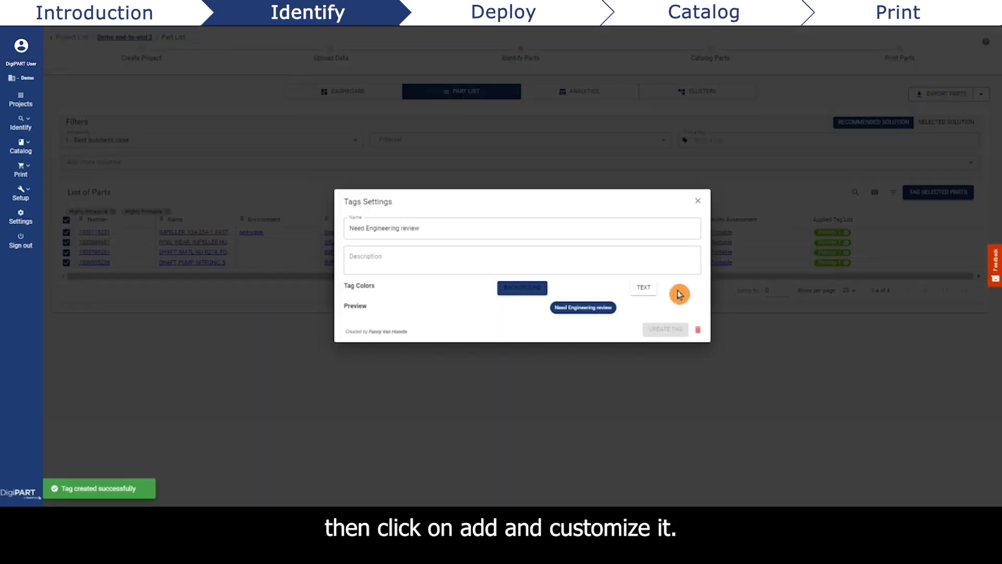
Change the background colour of the "Need Engineering review" tag to red and save the tag update.
click(543, 293)
click(487, 396)
click(620, 331)
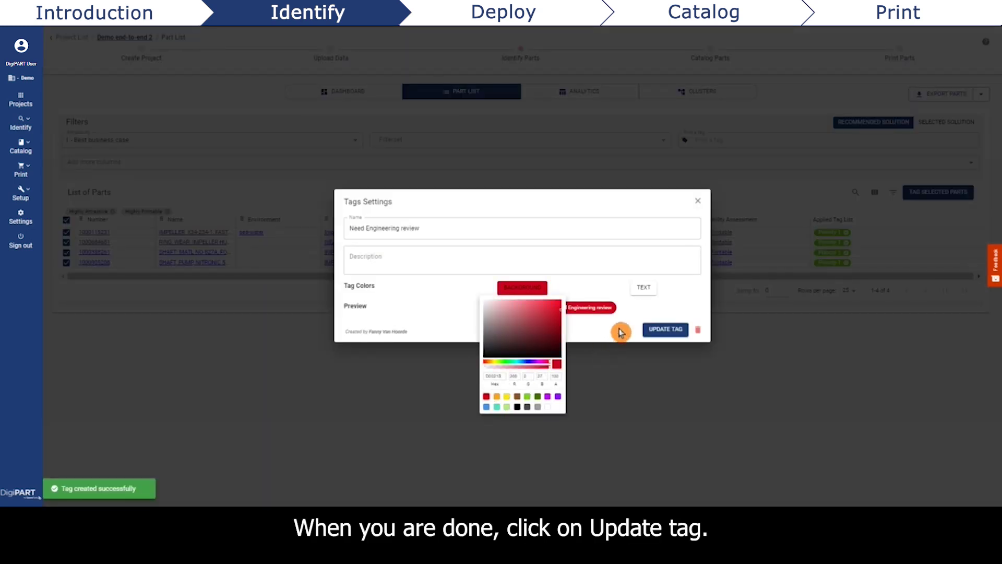
click(659, 334)
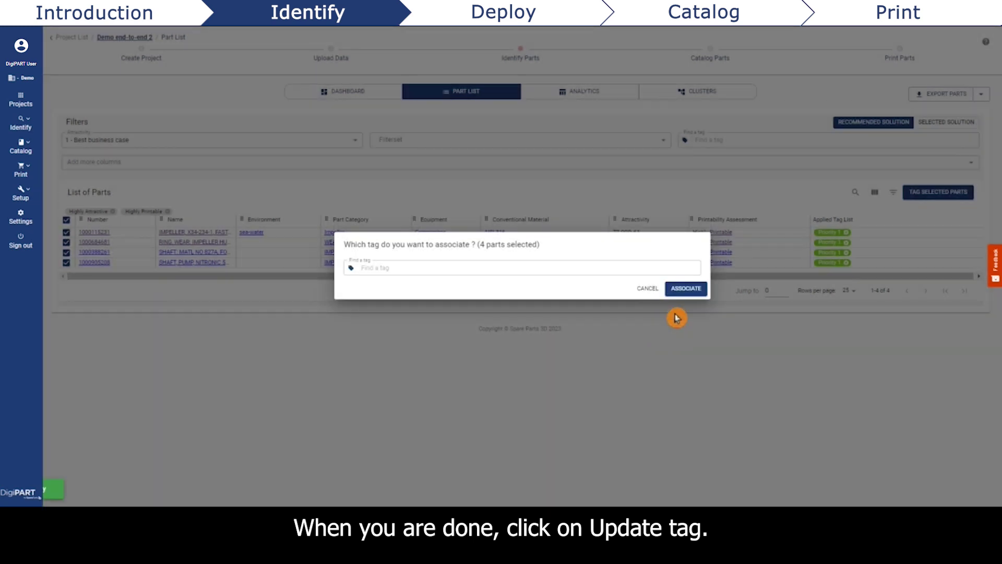
Associate the "Need Engineering review" tag with the four selected parts.
click(677, 269)
text(ne)
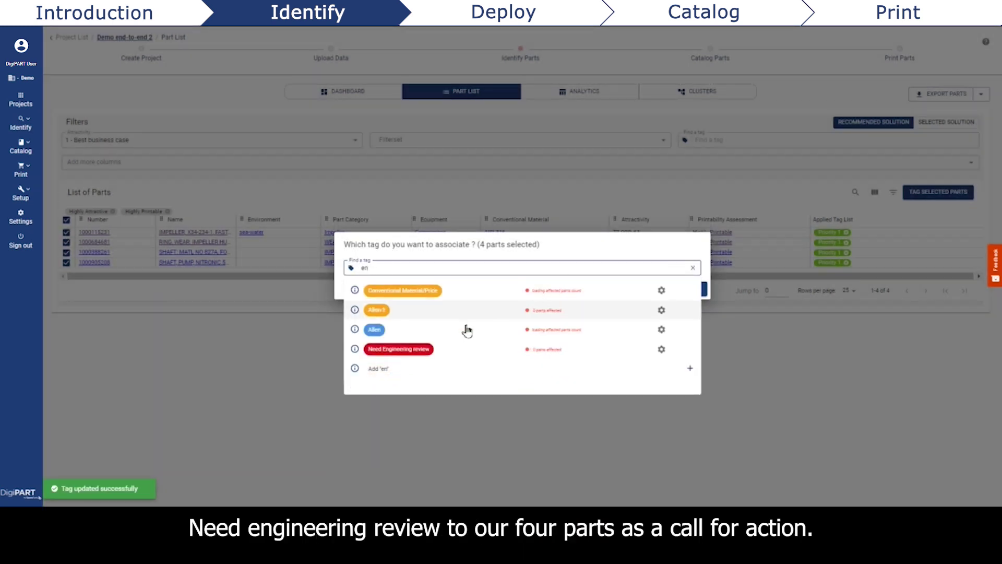
click(439, 365)
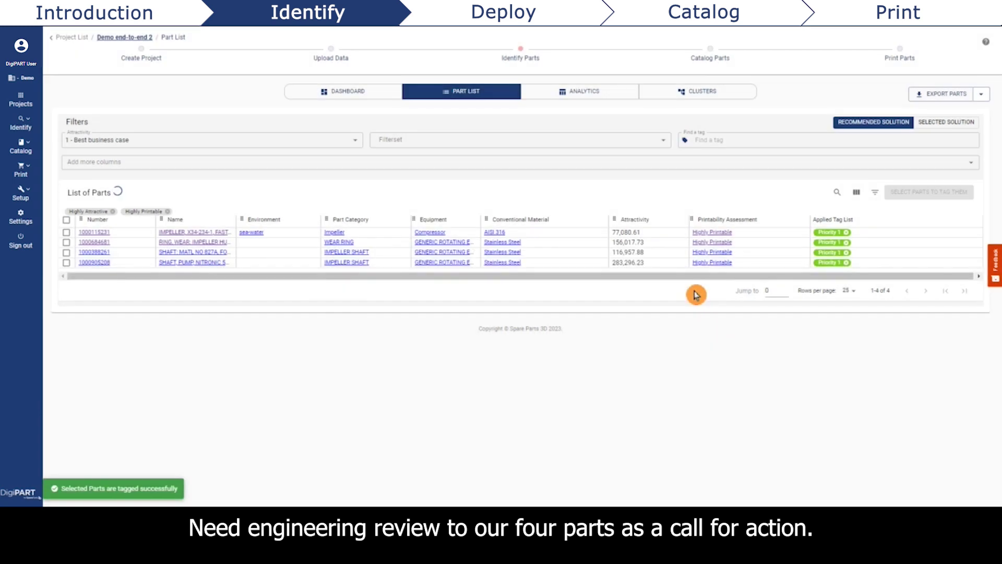
mouse_move(860, 243)
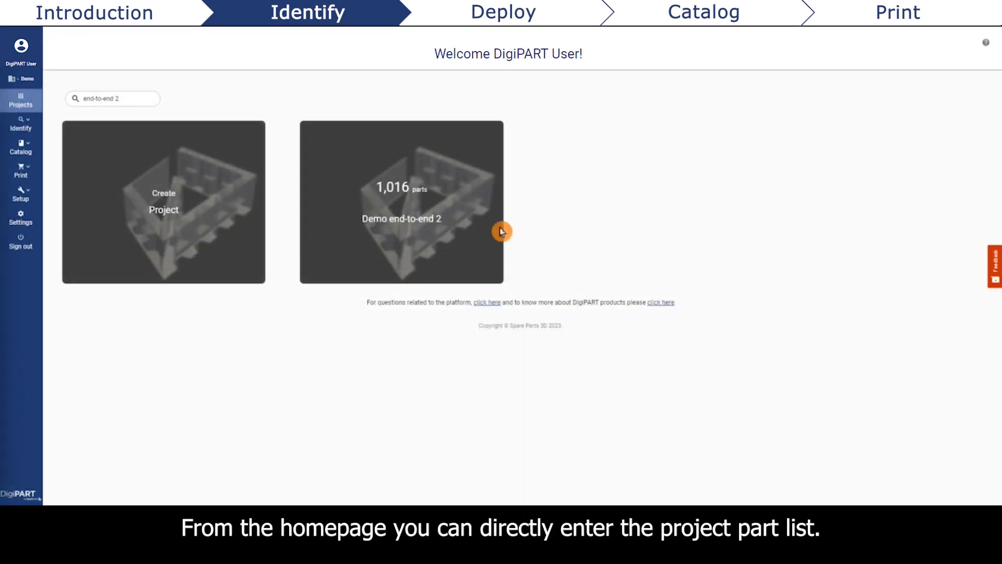
Open the Demo end-to-end 2 project's part list and filter it by the "Need Engineering review" tag.
click(402, 203)
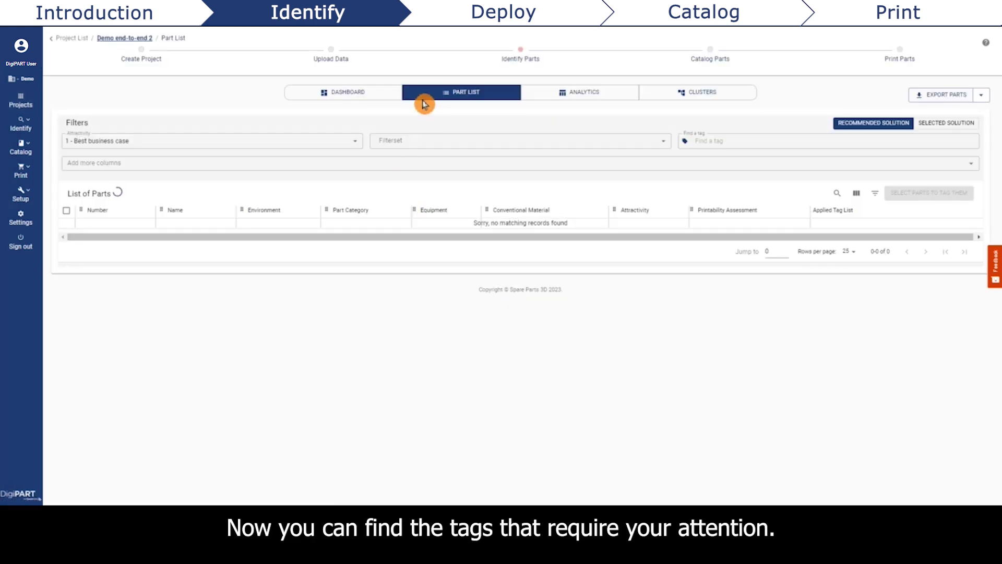
click(697, 141)
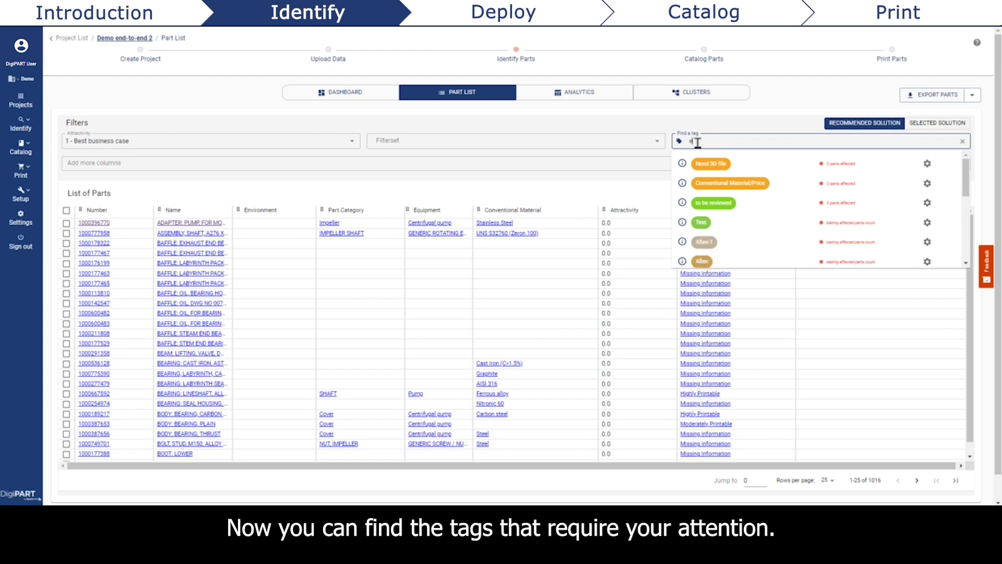
text(need eng)
click(711, 163)
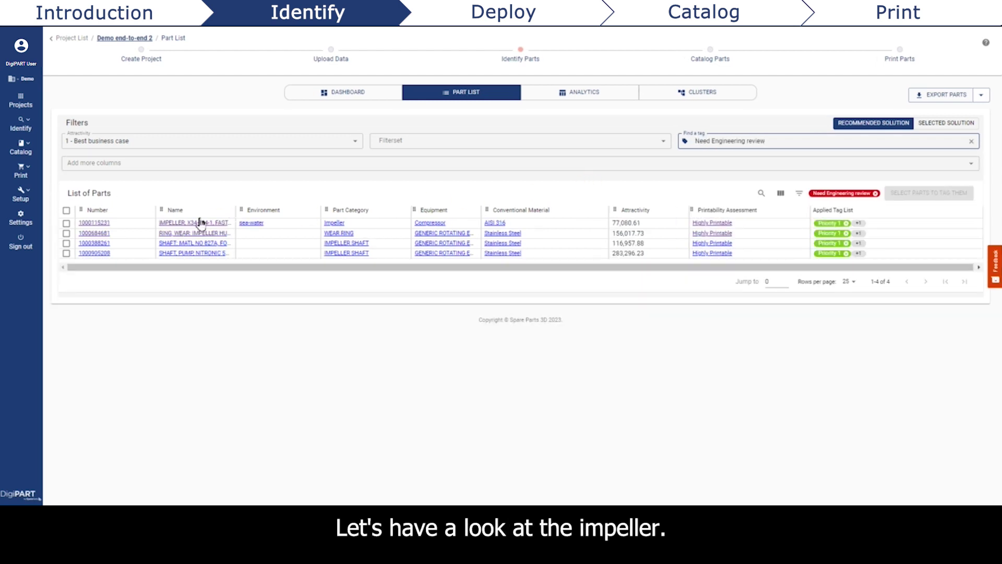
Open the part "IMPELLER, X34-234-1, FAST-PUMP" and review its executive summary.
click(182, 228)
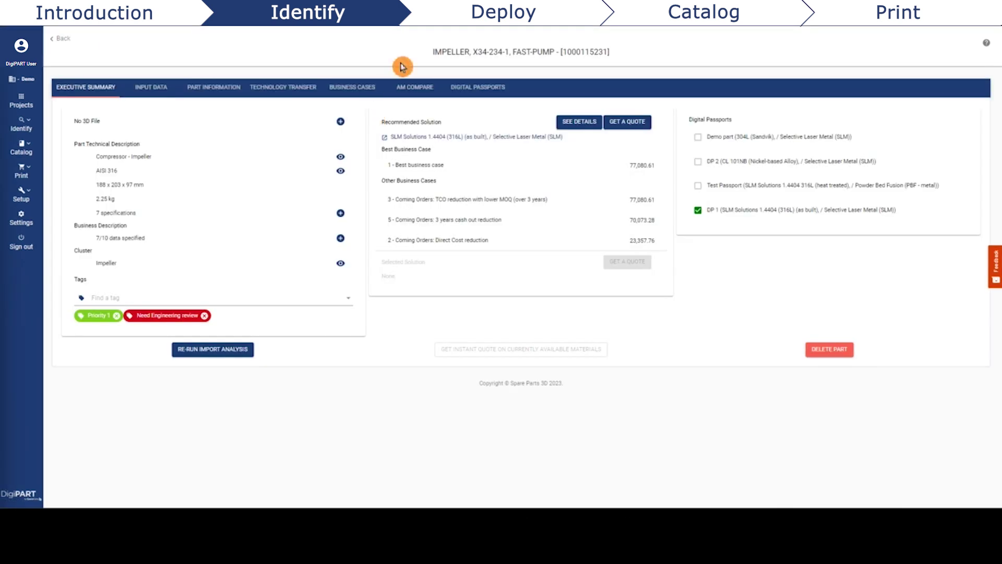
drag(432, 51, 613, 53)
click(235, 114)
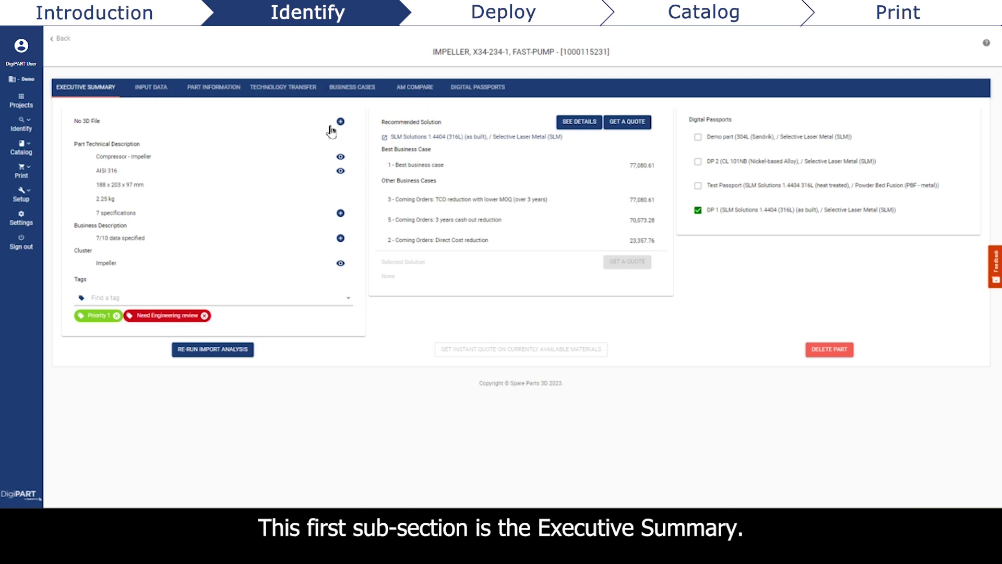
click(76, 84)
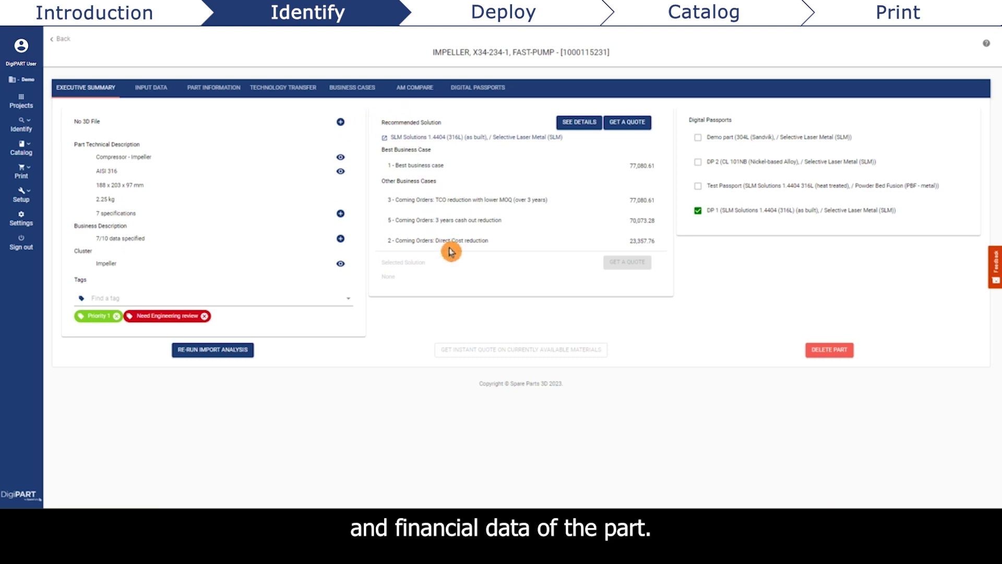
Examine the impeller's input data, from the data and additional inputs through to the Files section.
click(160, 89)
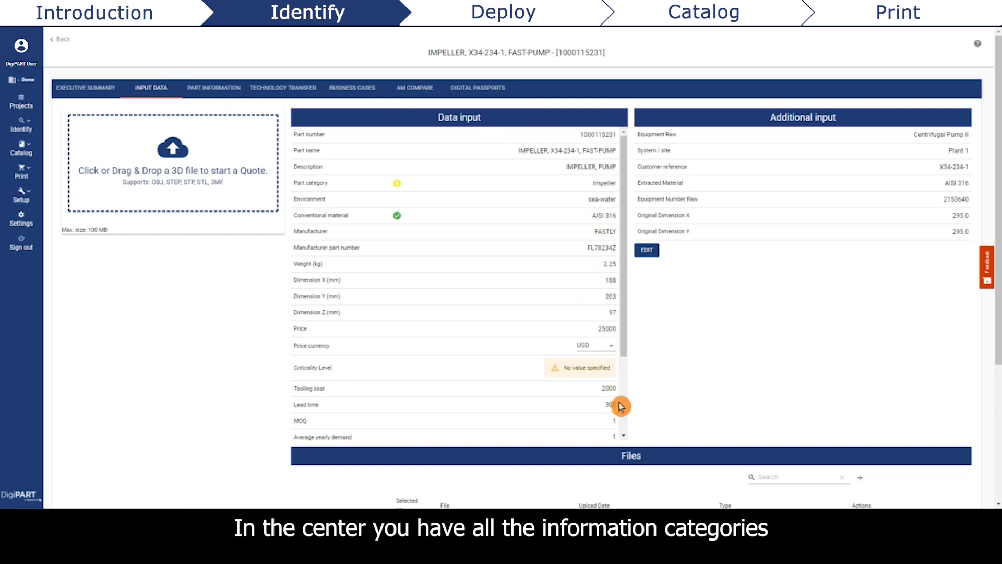
scroll(554, 407, down, 3)
scroll(555, 406, down, 1)
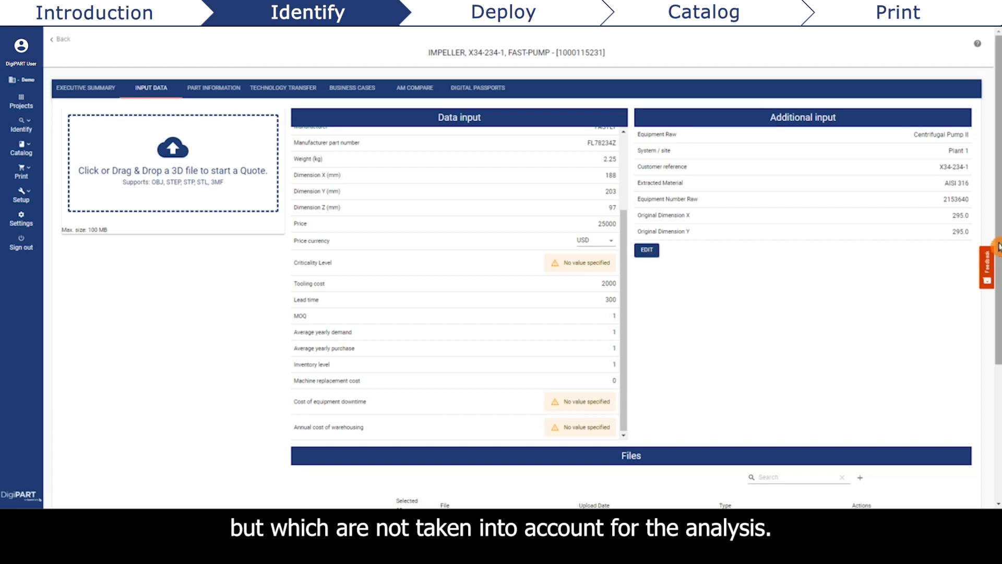
drag(998, 253, 999, 389)
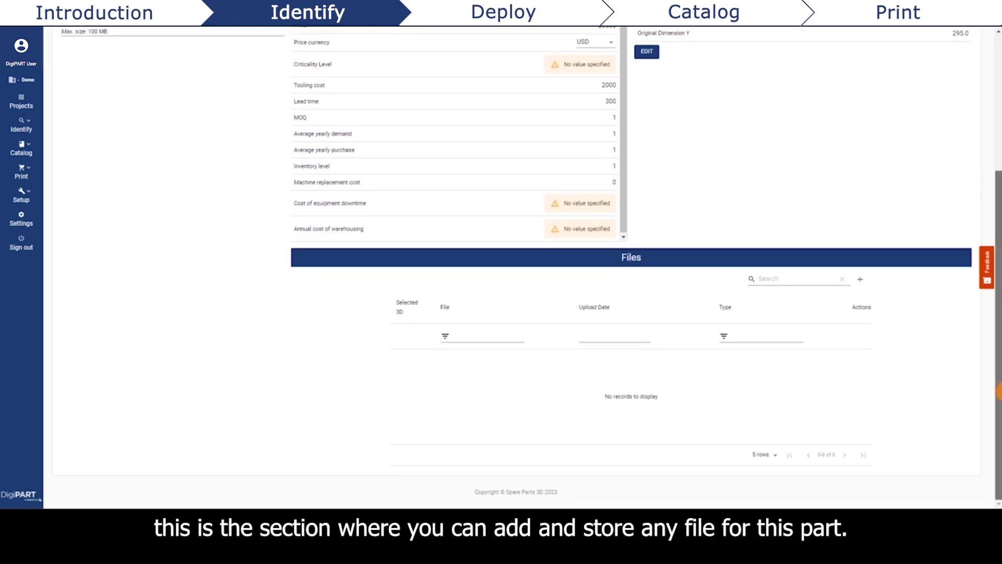